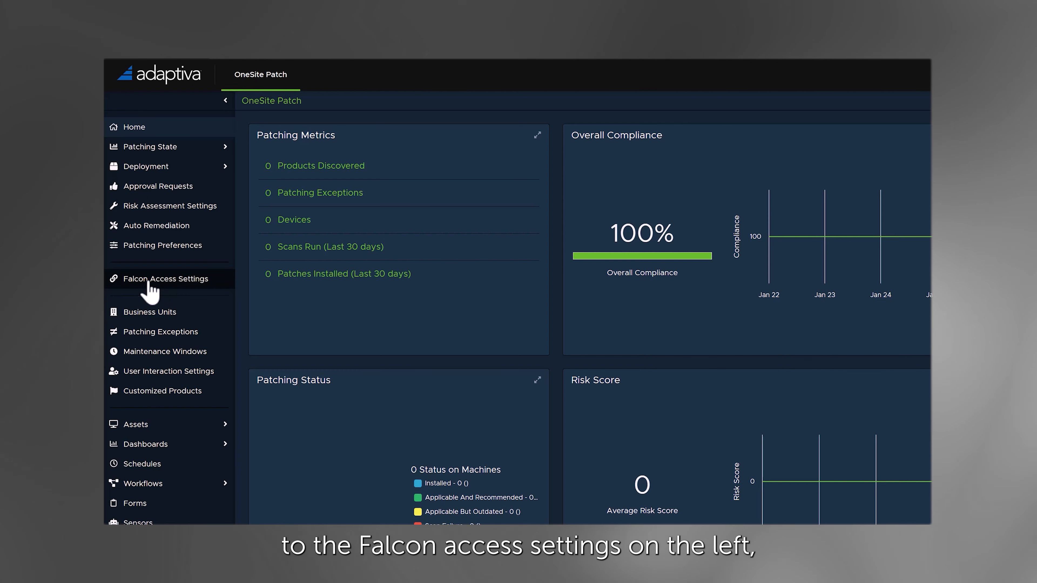
- Review the Falcon access settings used for the API connection and return to the home dashboard
left_click(149, 284)
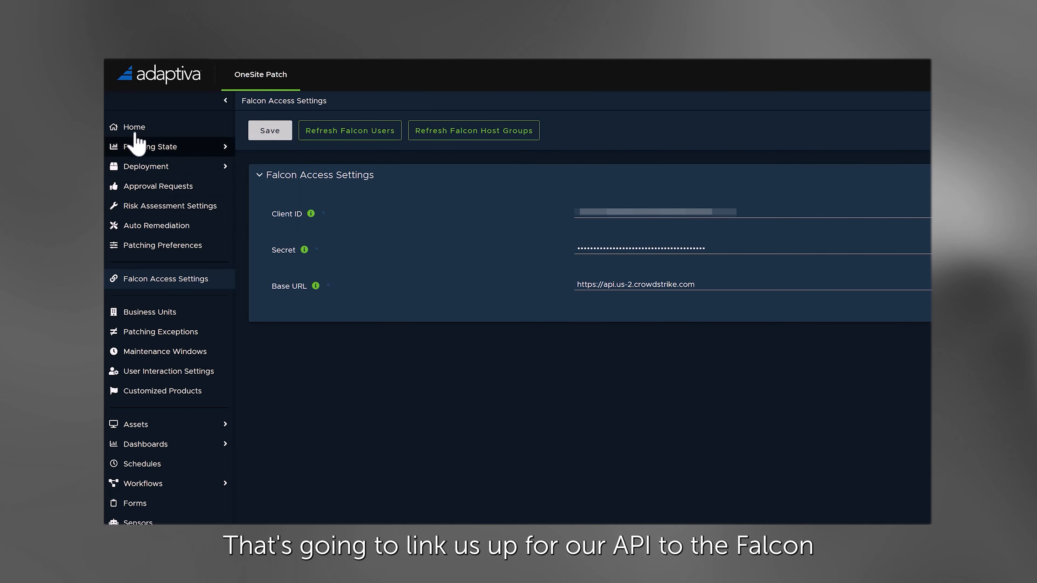
left_click(134, 127)
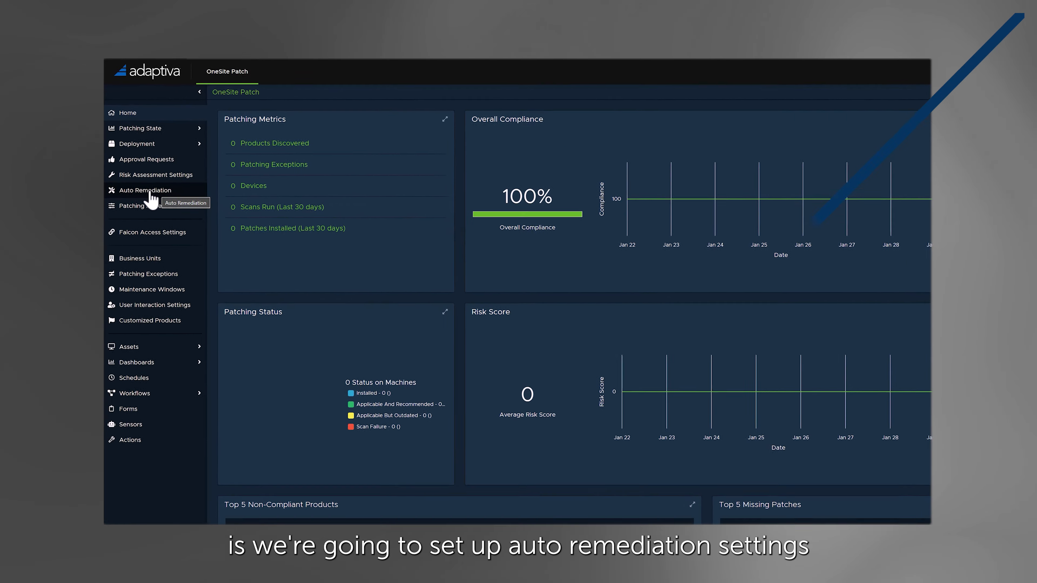
- Enable automatic remediation, remediation of Adaptiva patches and patch pre-staging in the auto remediation settings for the Critical ExPRT rating
left_click(151, 208)
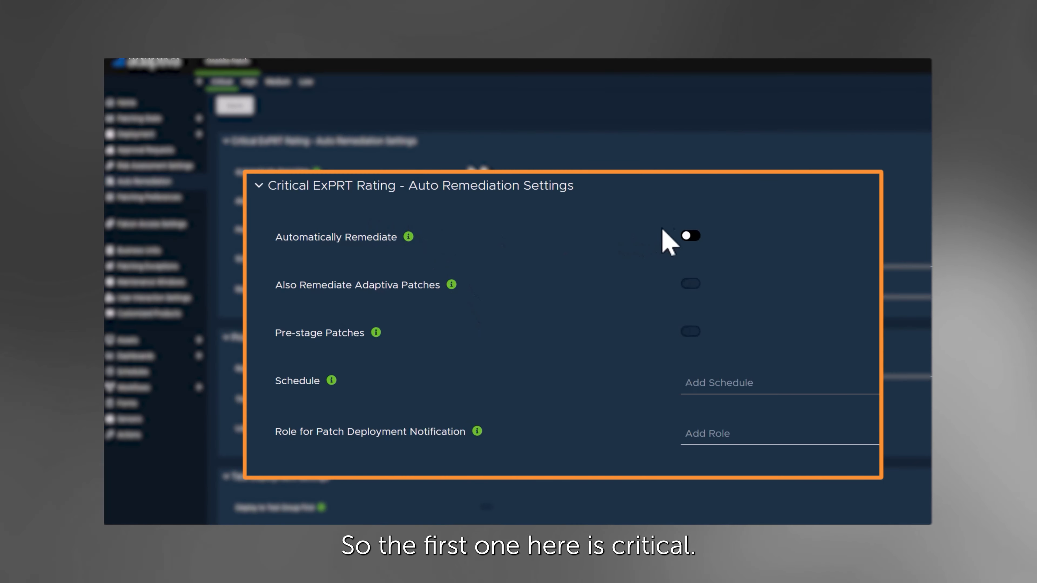
left_click(690, 236)
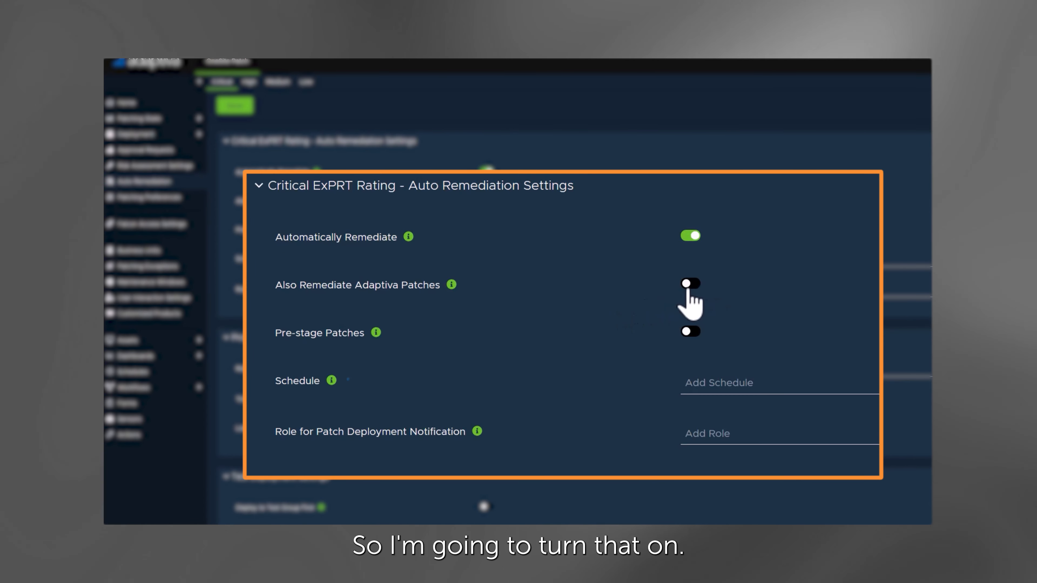
left_click(690, 285)
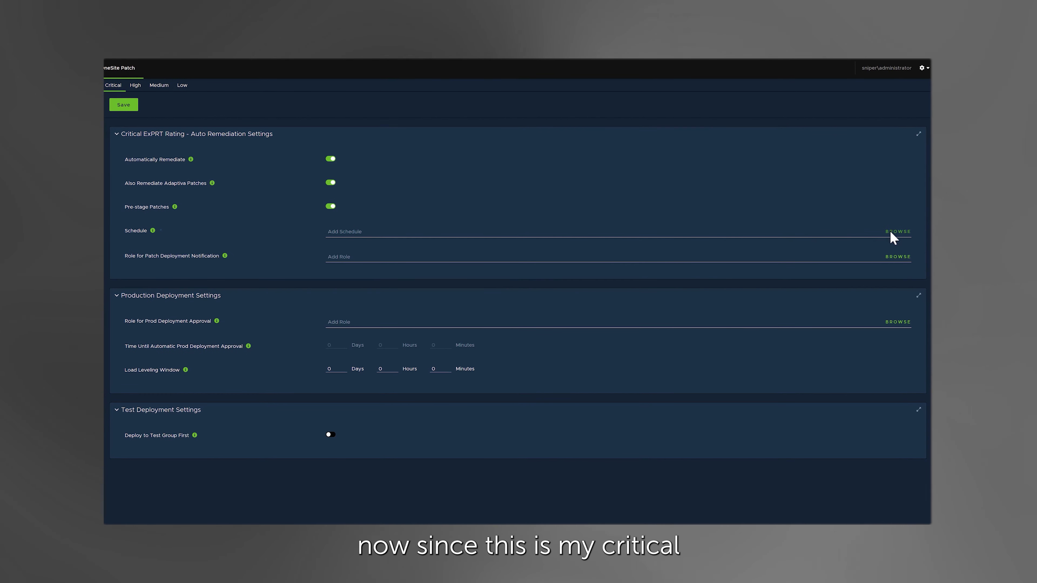
- Set the critical auto remediation schedule to Daily (19hrs) from the Daily folder of the patching schedules
left_click(892, 233)
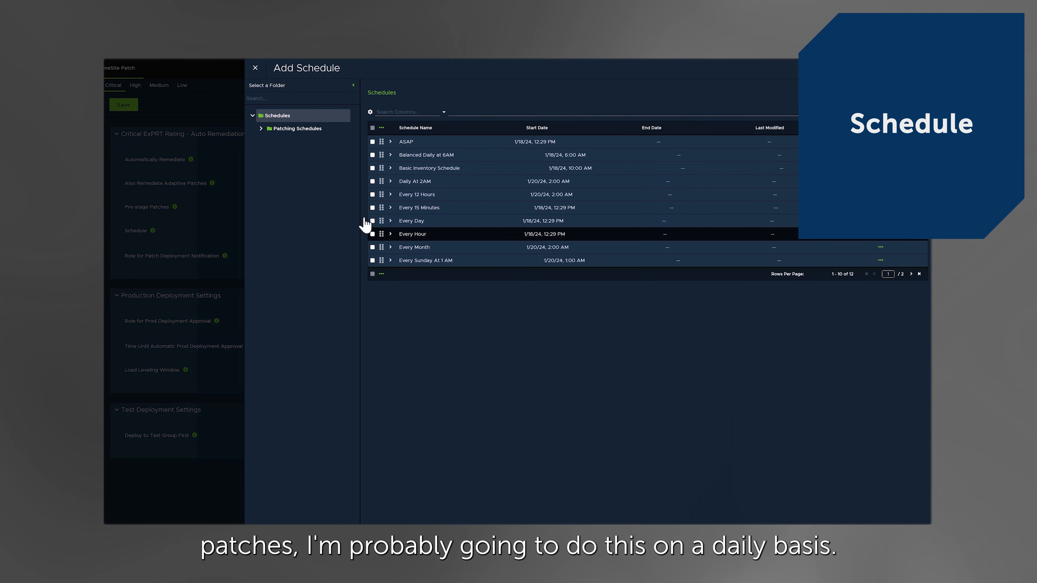
left_click(261, 129)
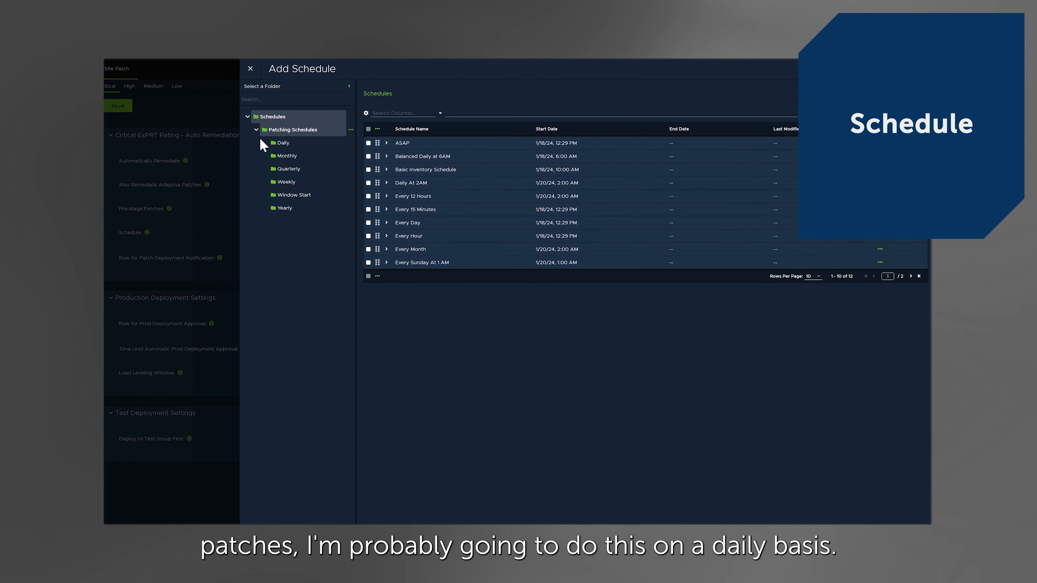
left_click(279, 143)
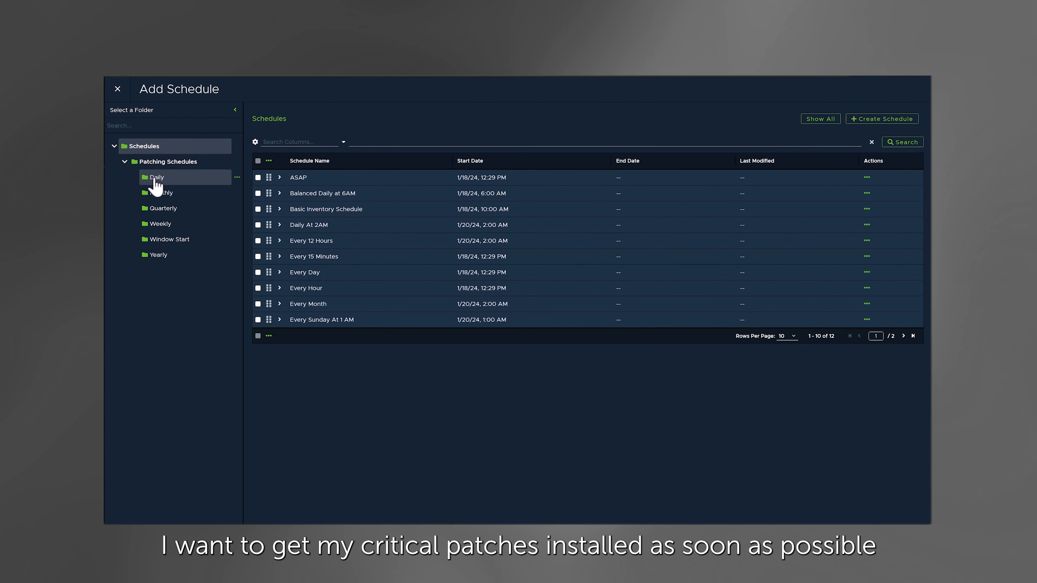
left_click(157, 186)
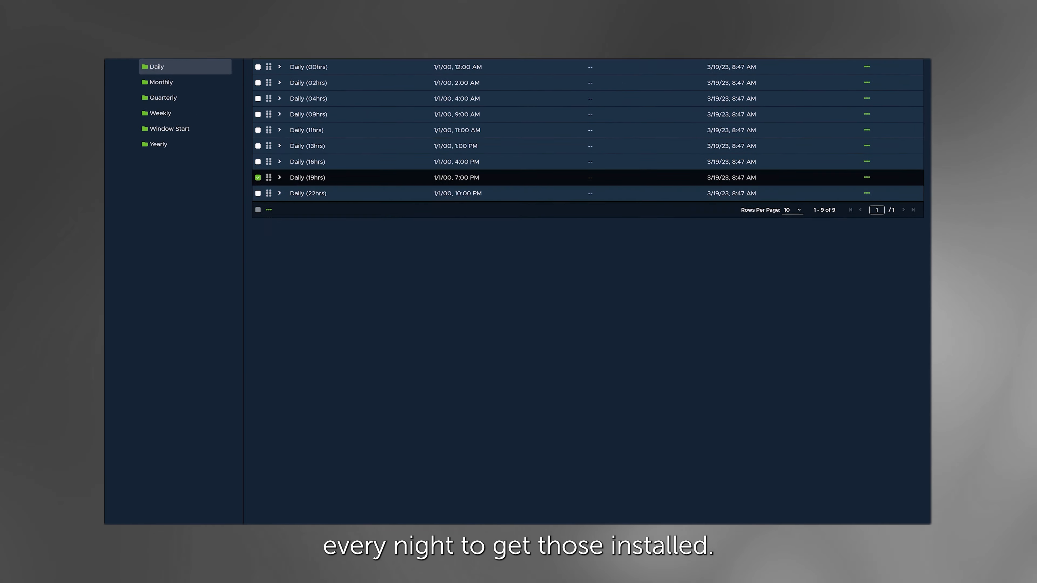
left_click(154, 516)
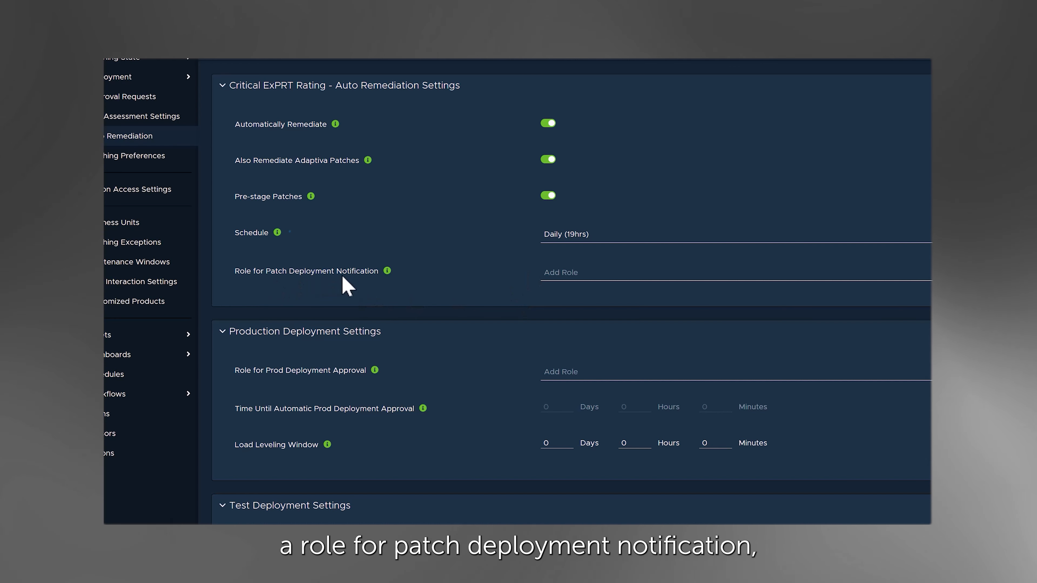
- Check the help for the notification and approval roles, and set the production deployment approval role to Falcon Administrator from the CrowdStrike roles
left_click(387, 272)
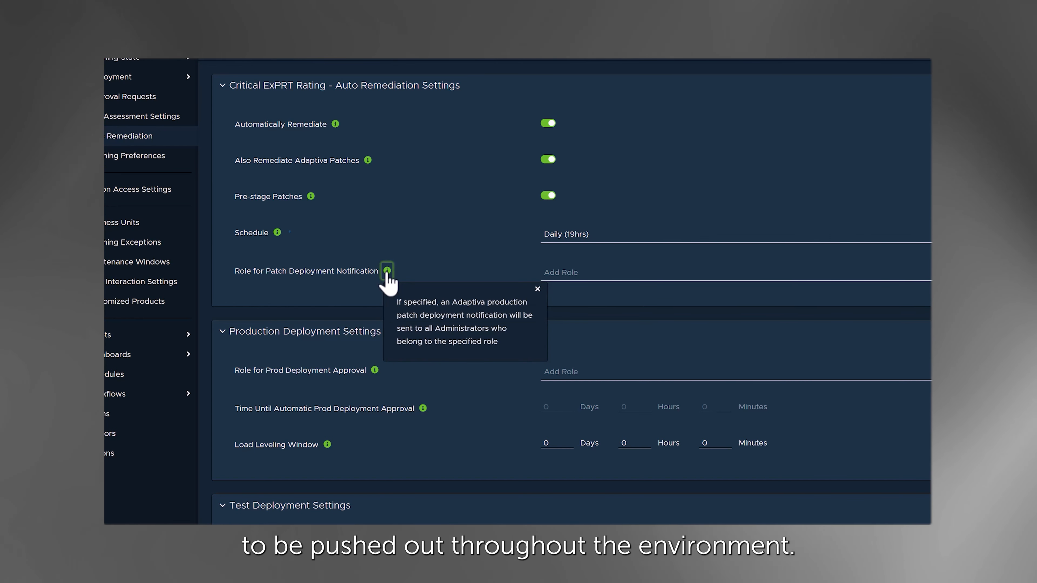
left_click(374, 371)
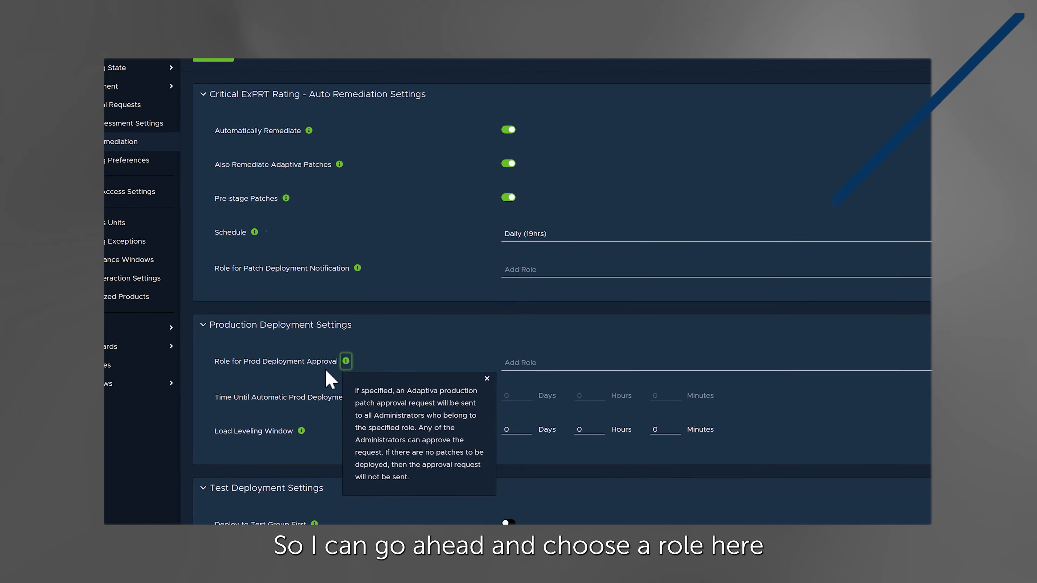
left_click(904, 321)
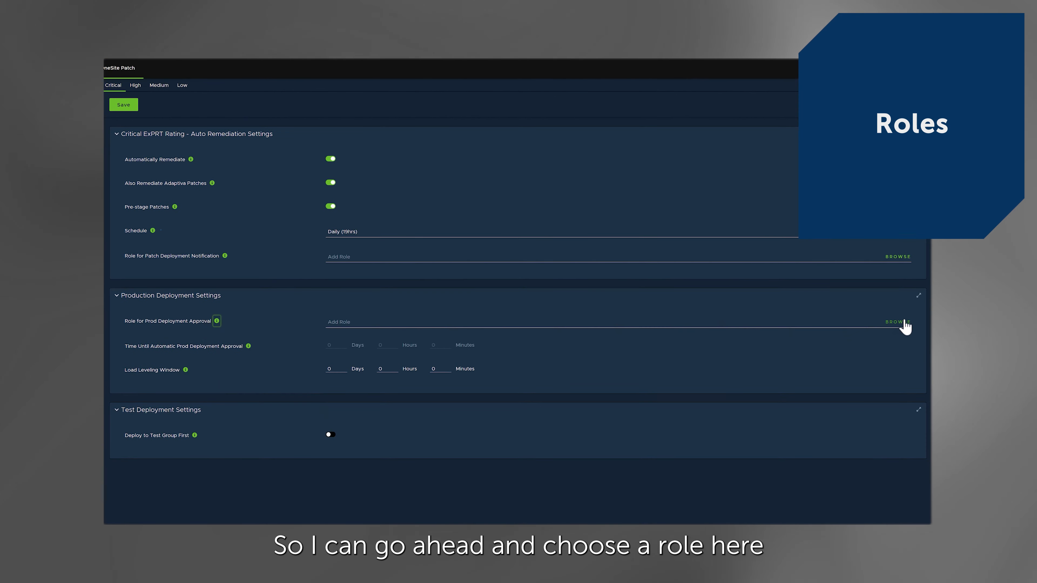
left_click(898, 322)
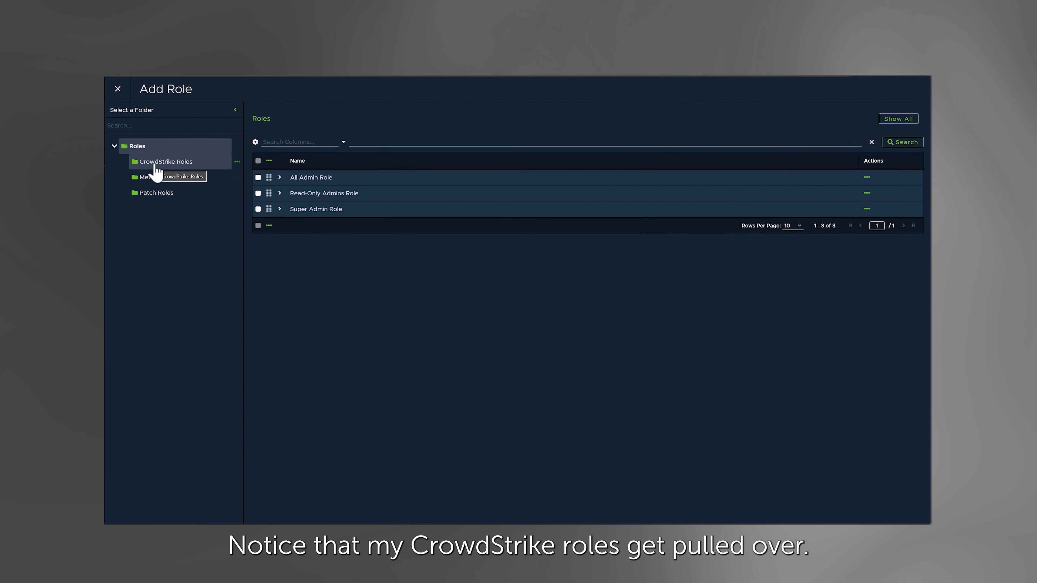
left_click(156, 167)
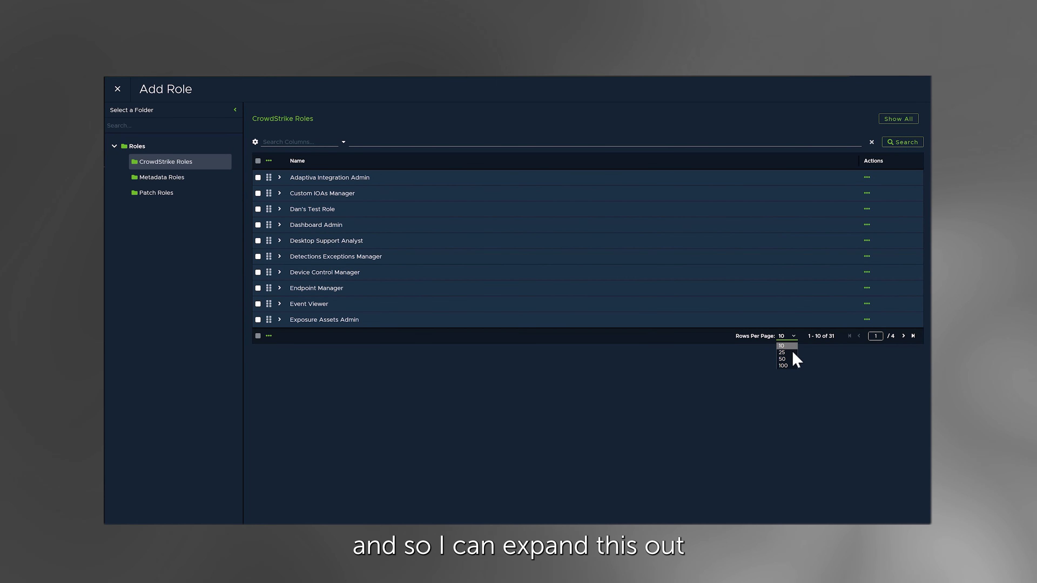
left_click(789, 363)
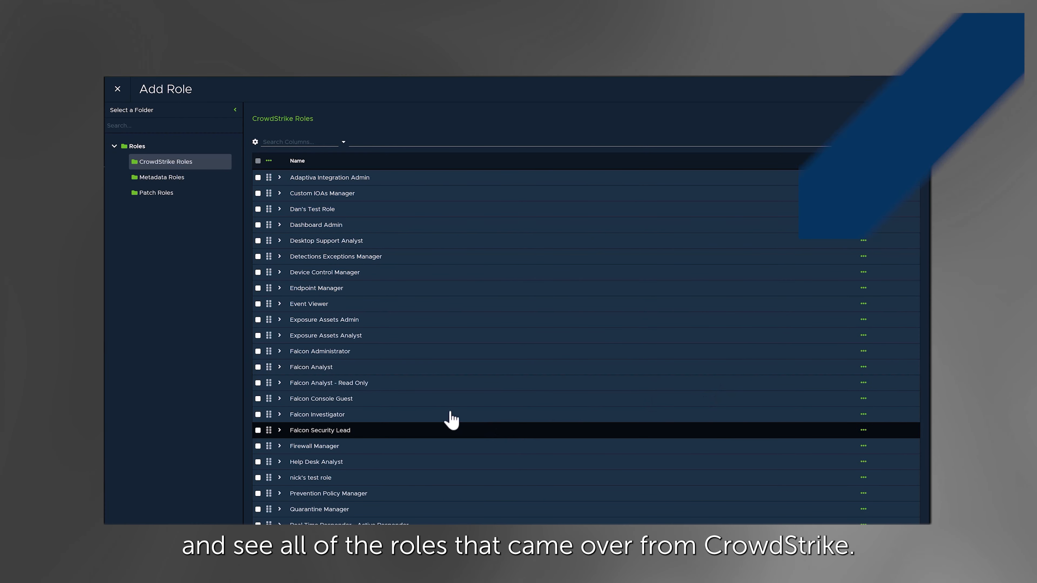
scroll(395, 418, "down", 1)
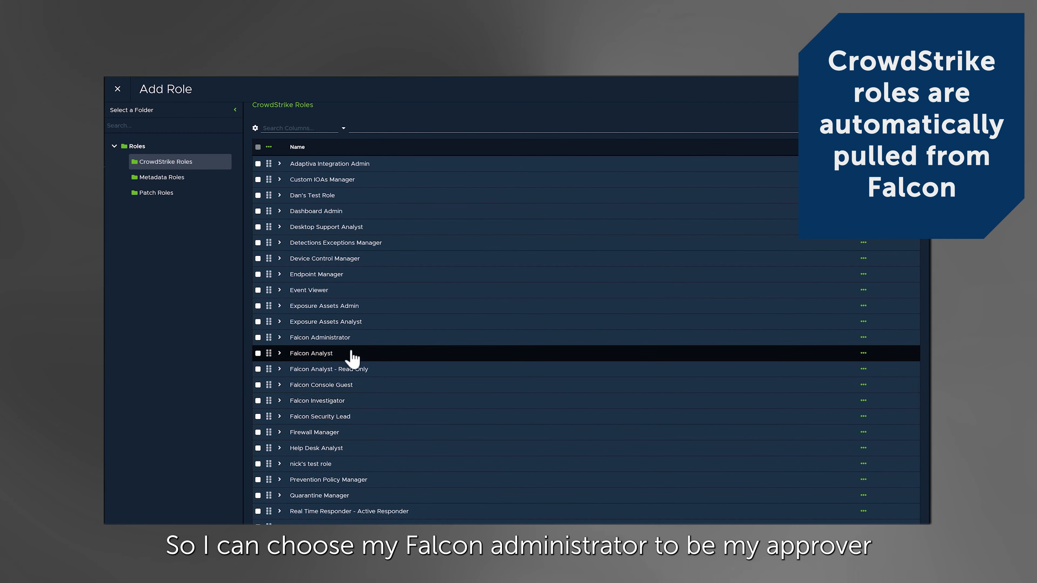
left_click(258, 337)
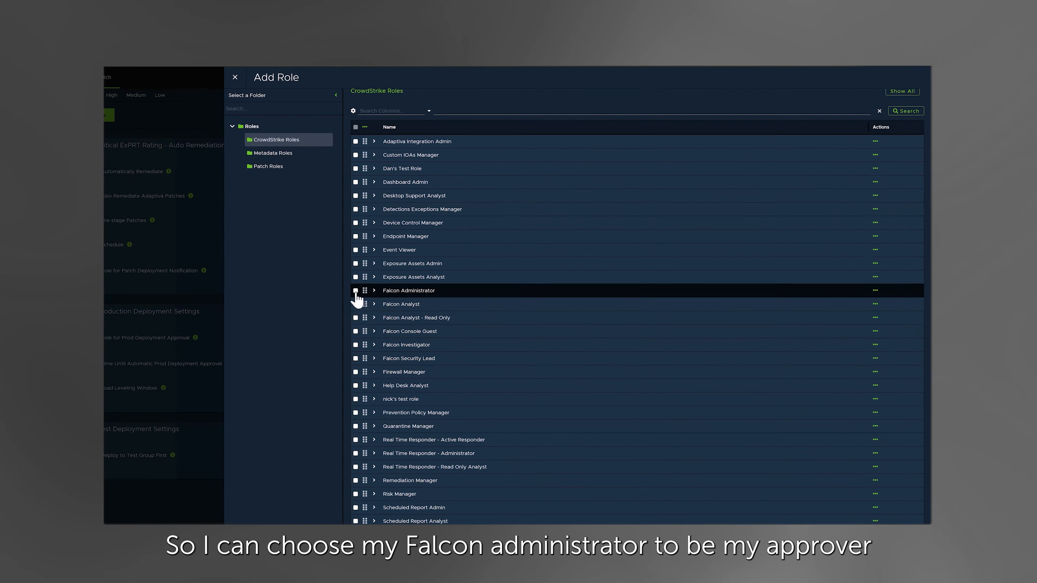
left_click(329, 517)
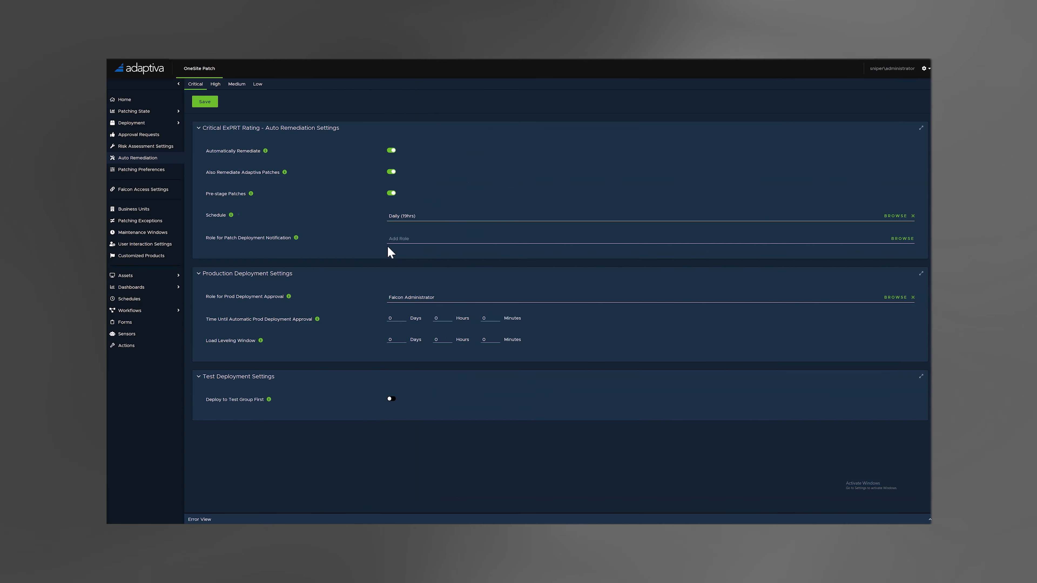
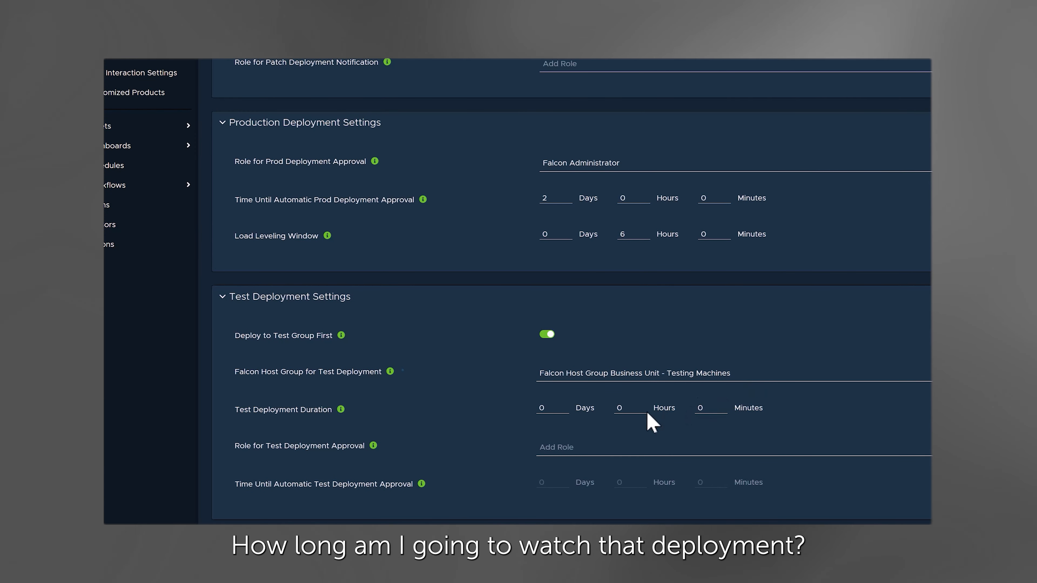
- Set the test deployment duration to 5 days in the critical auto remediation settings
left_click(548, 408)
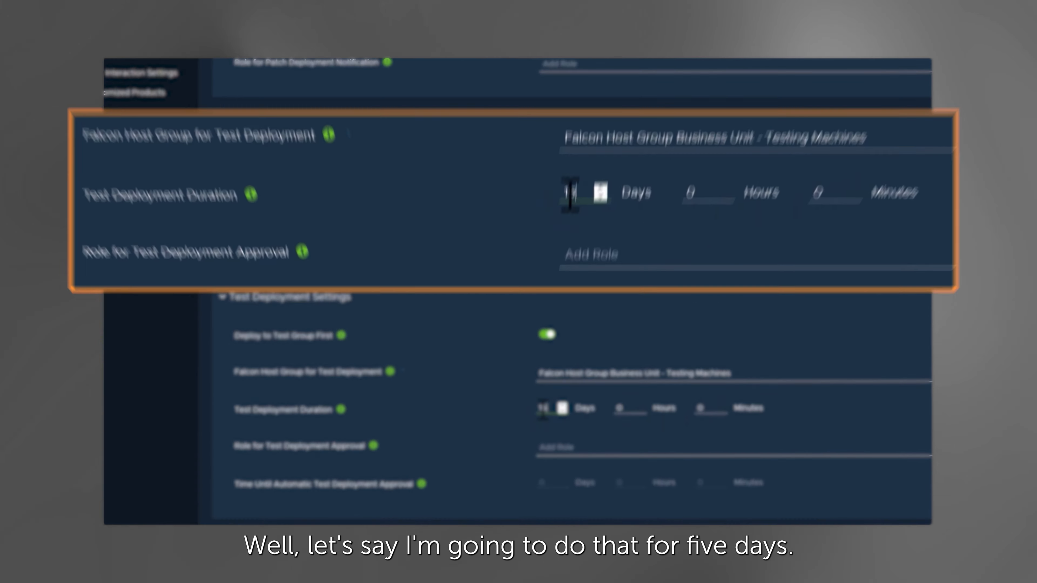
left_click(562, 412)
key("BackSpace")
key("BackSpace")
type("5")
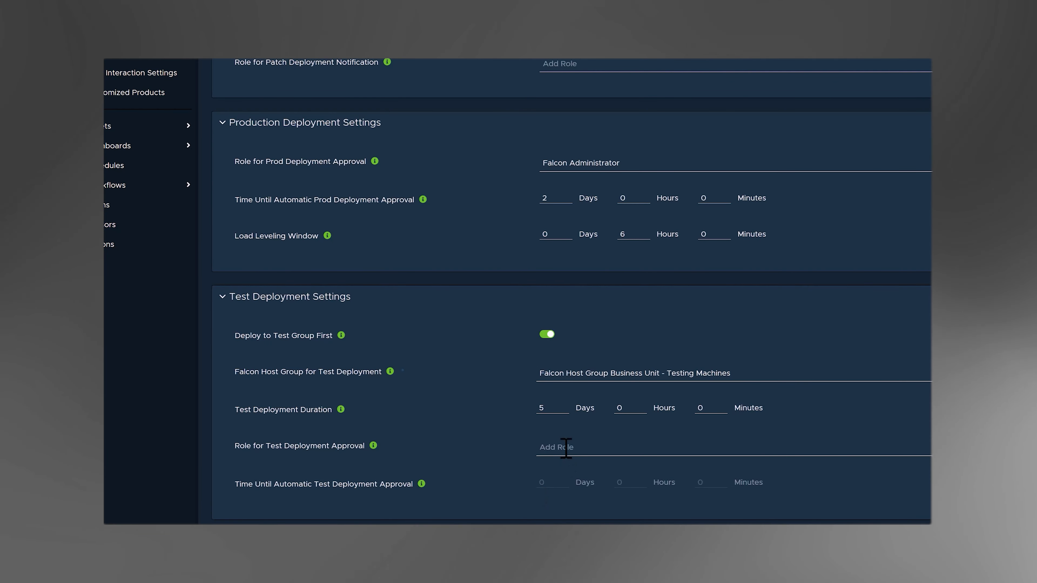
scroll(612, 503, "up", 10)
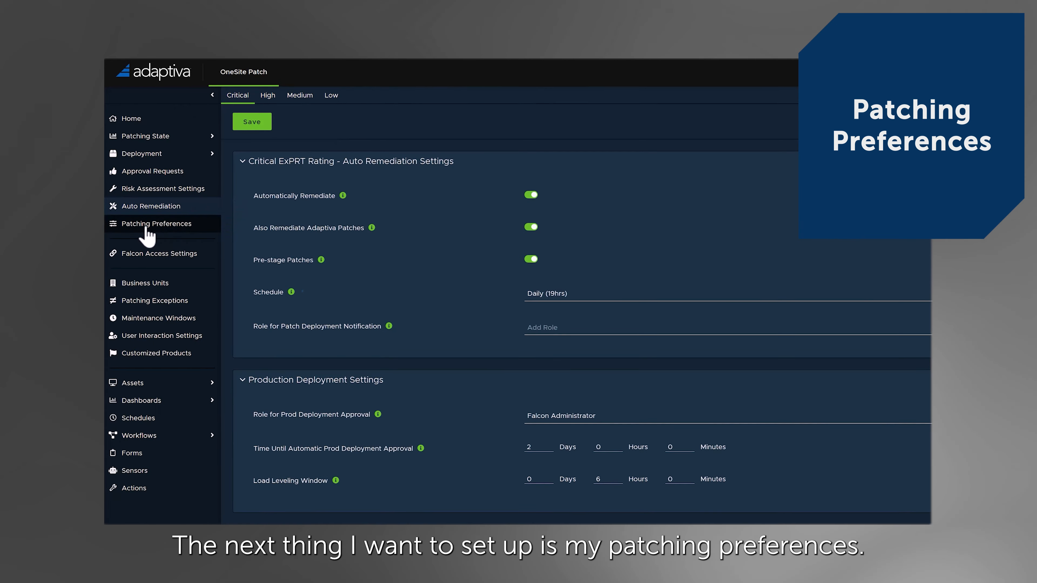
- Create a new patching preference targeting the Falcon Host Group Business Unit - All Windows Clients
left_click(159, 236)
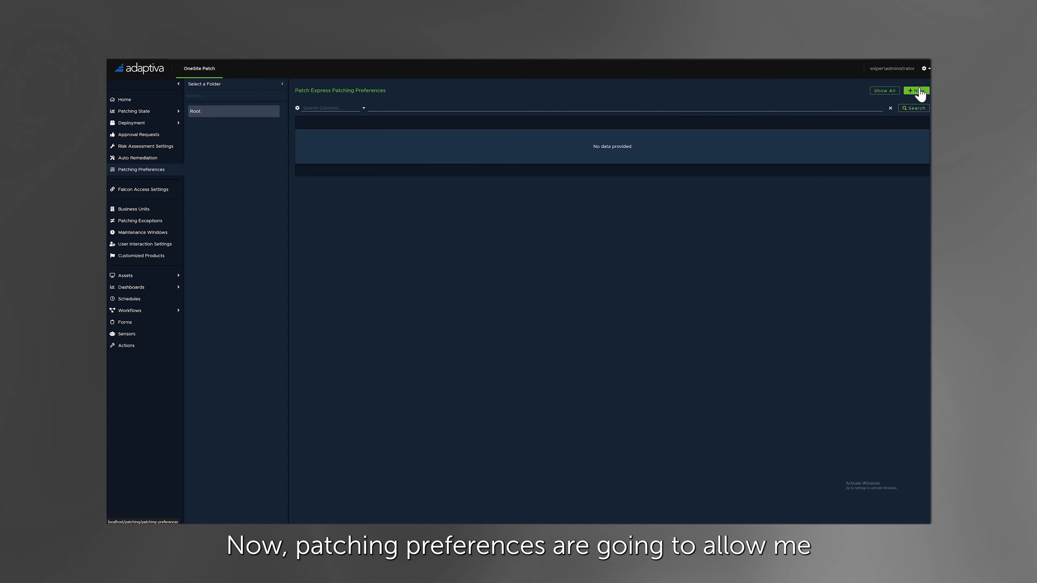
left_click(918, 91)
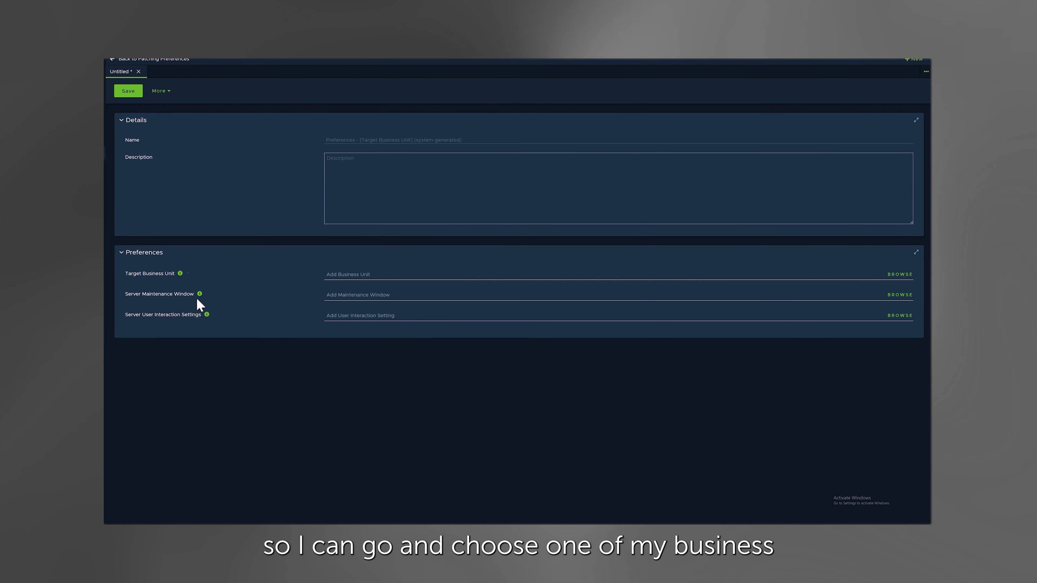
left_click(898, 276)
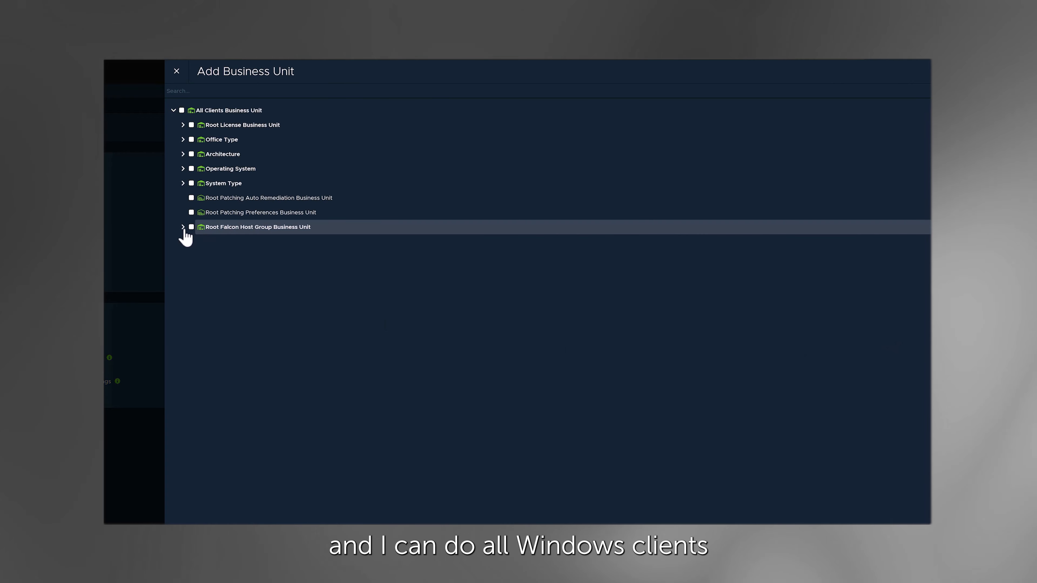
left_click(183, 228)
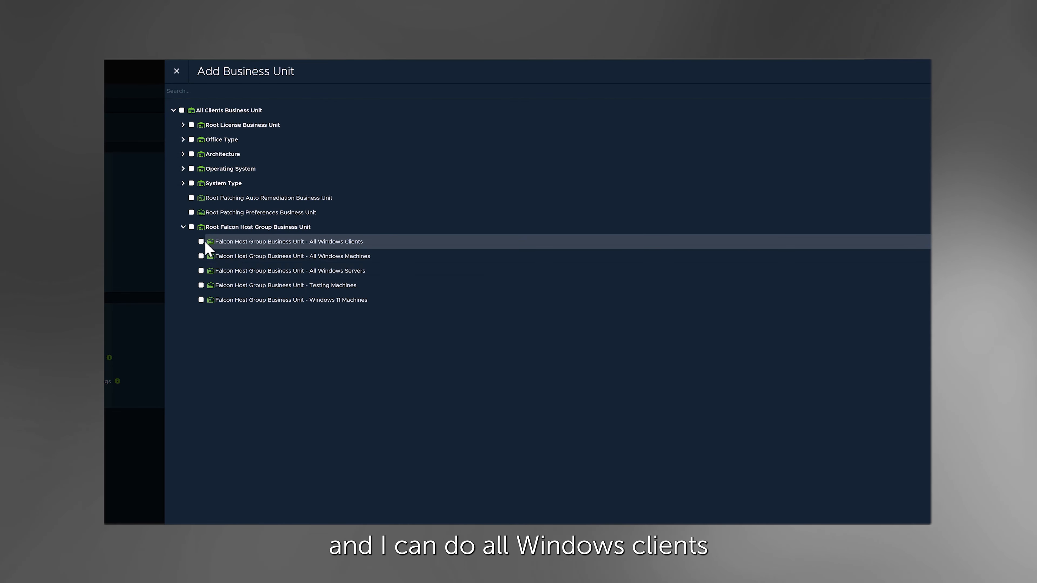
left_click(201, 241)
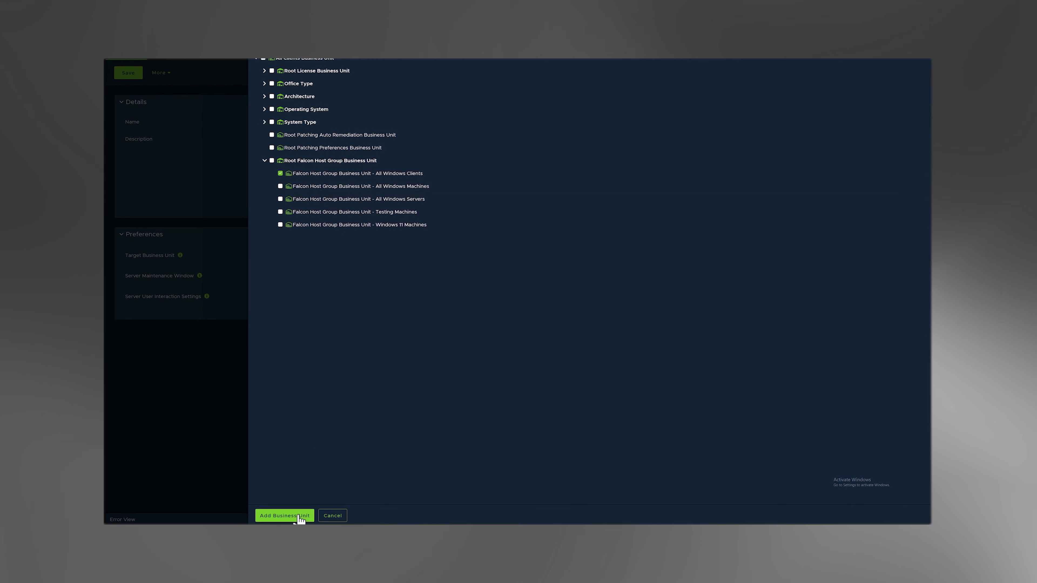
left_click(299, 516)
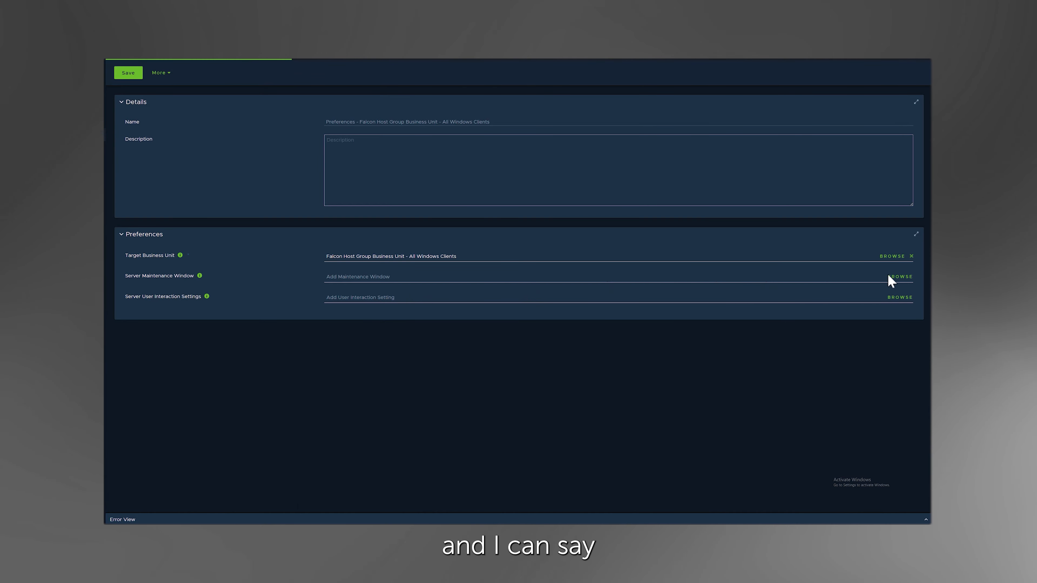
- Set the preference's server maintenance window to 17:00 - 09:00 from the All Urgencies folder, listing 25 rows per page
left_click(894, 277)
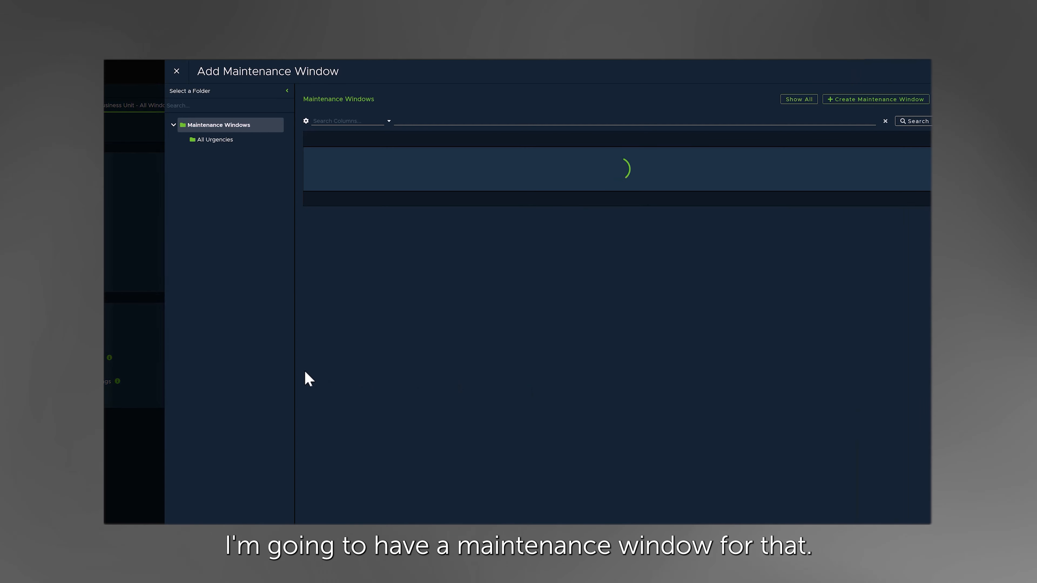
left_click(206, 141)
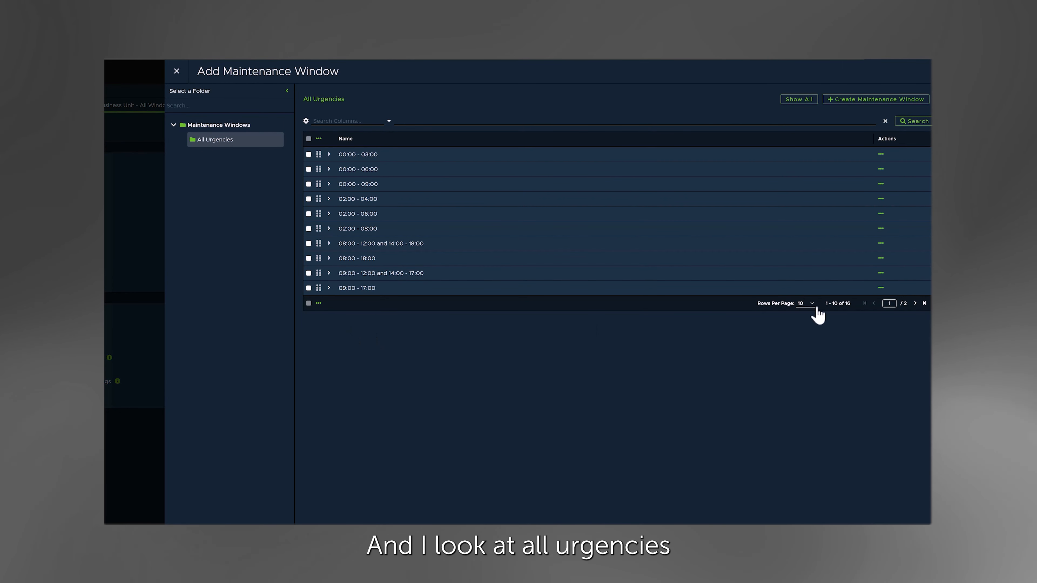
left_click(805, 303)
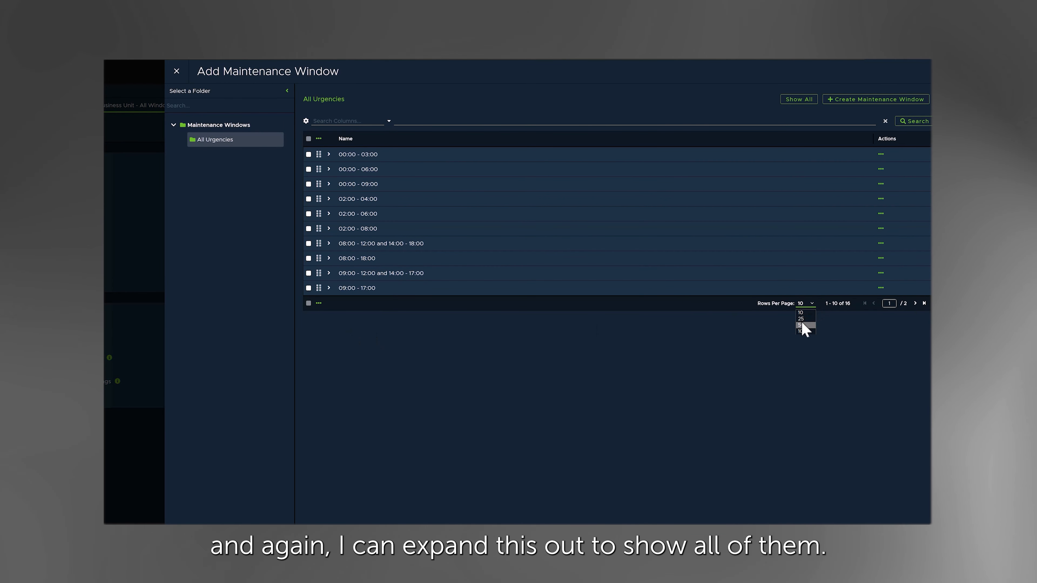
left_click(803, 319)
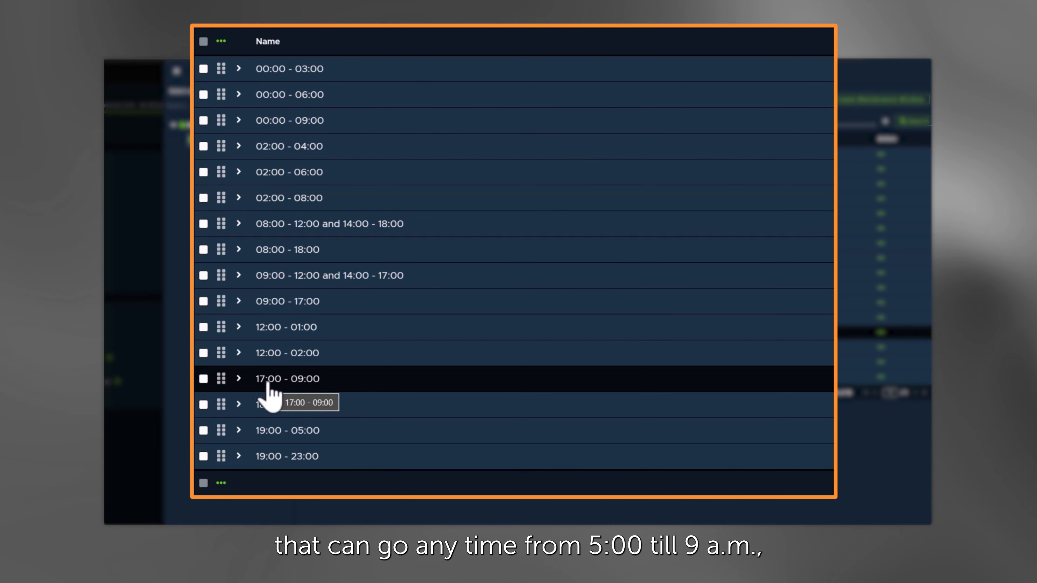
left_click(308, 333)
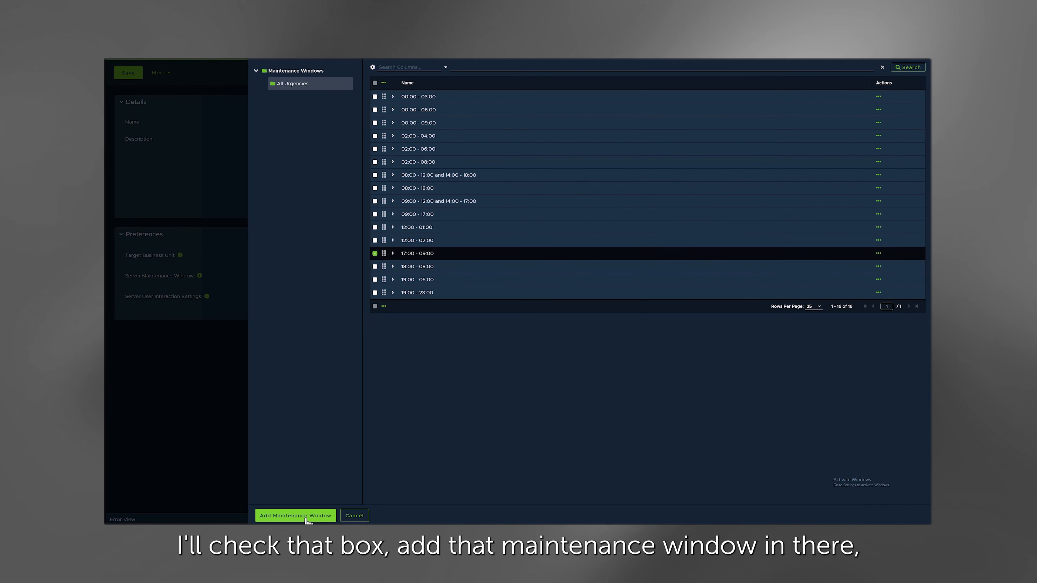
left_click(295, 516)
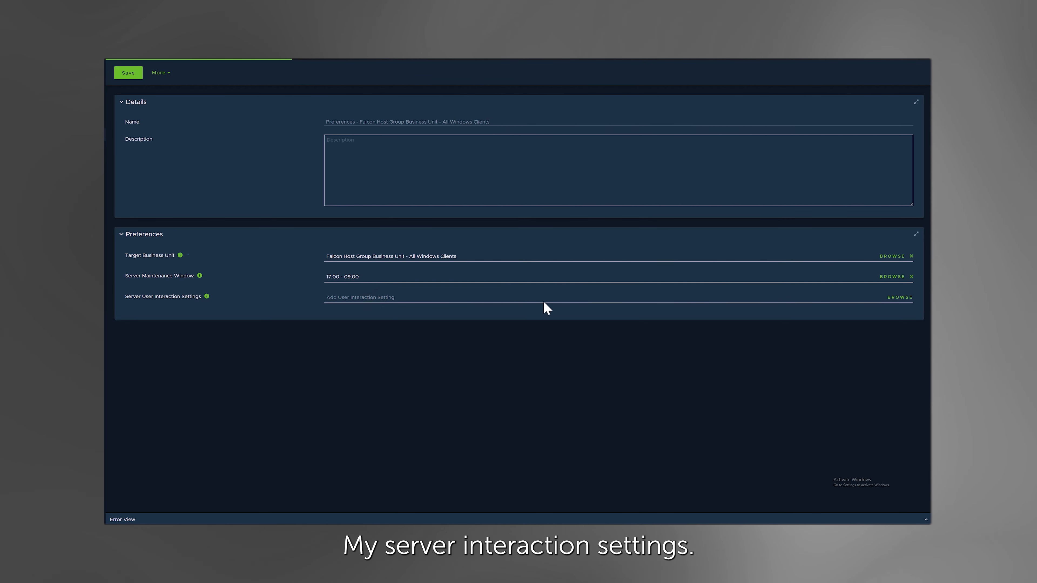
- Set the server user interaction setting to Deployment & Reboot - 15 Min Warning (Anytime) (Popup) and return to the patching preferences list
left_click(906, 301)
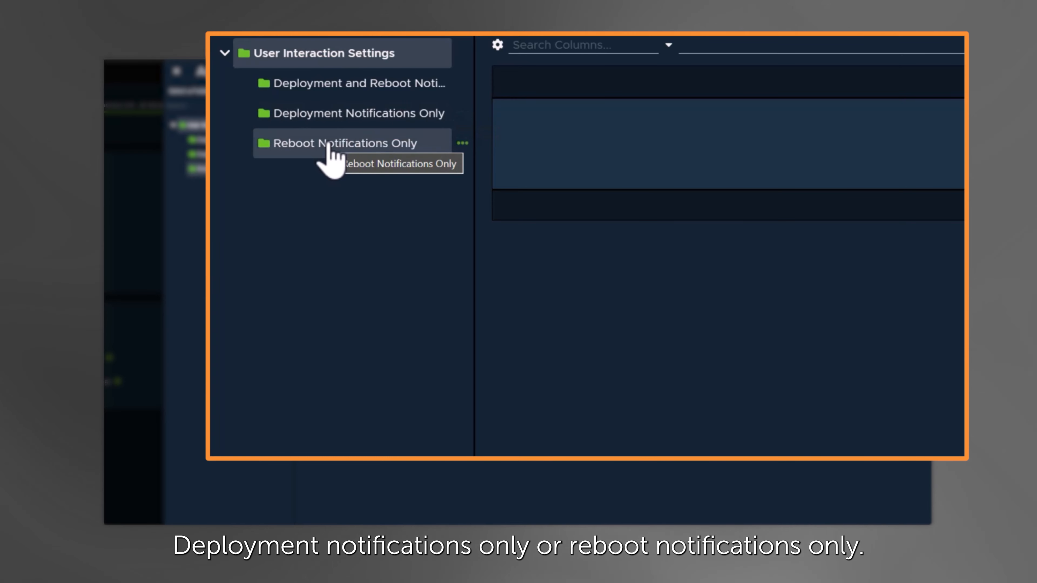
left_click(332, 95)
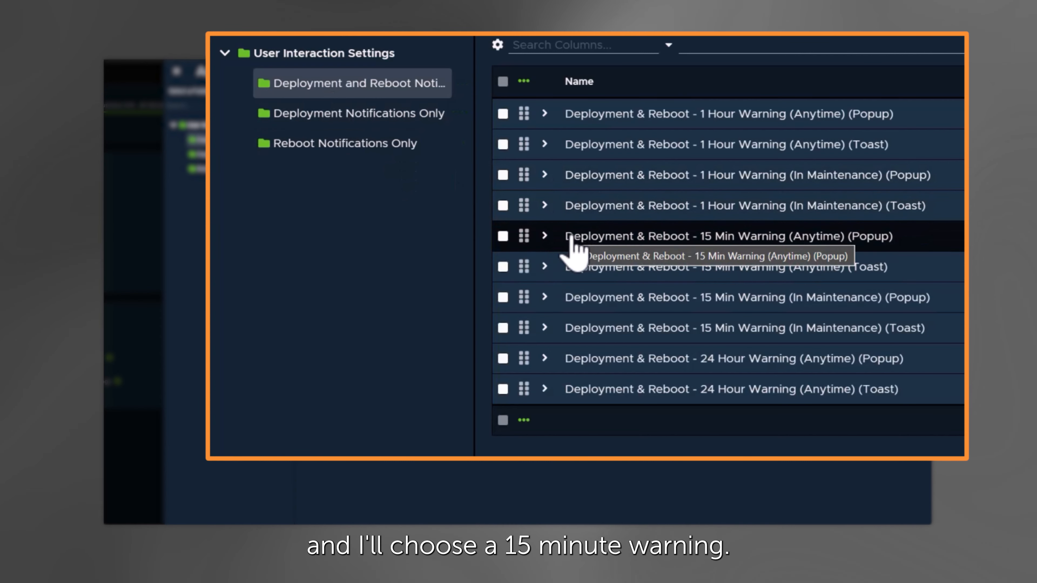
left_click(503, 236)
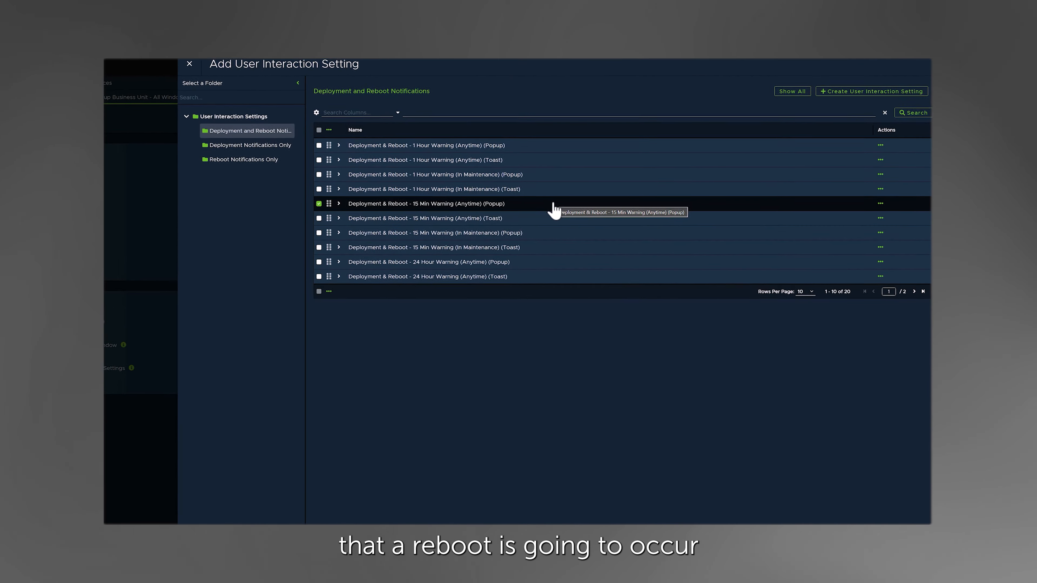
left_click(317, 516)
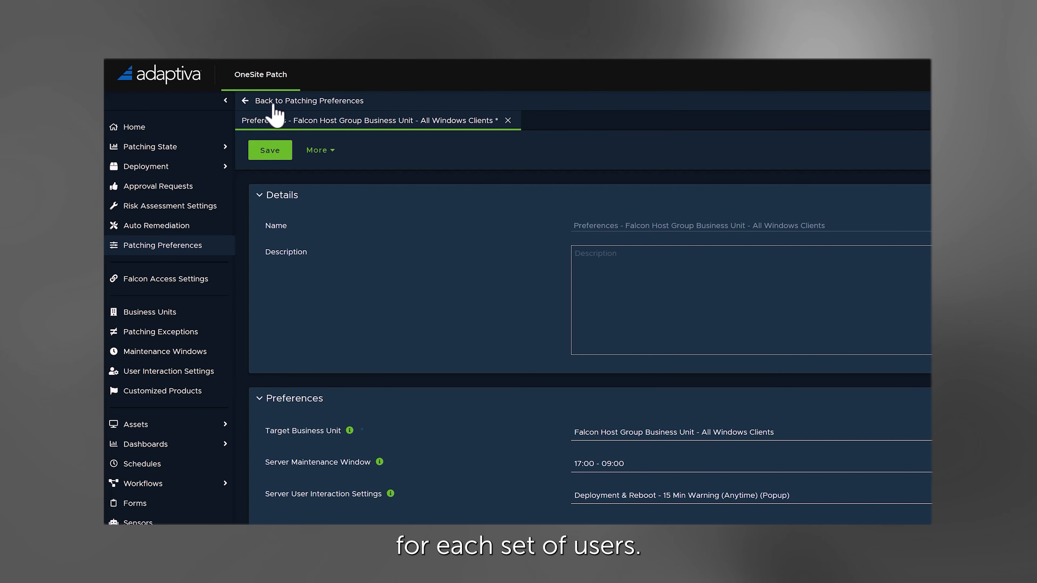
left_click(274, 102)
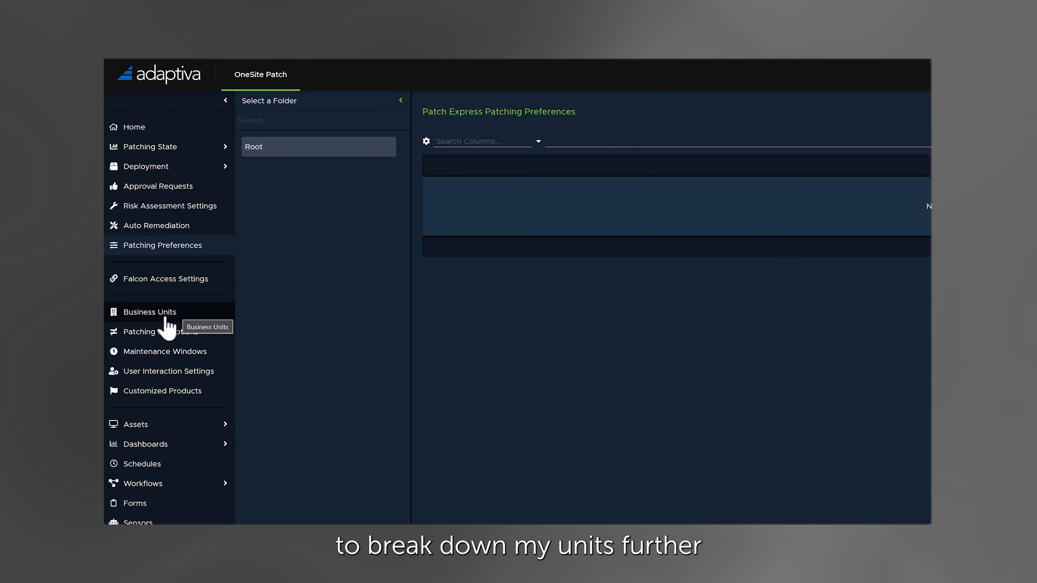
- Examine the System Type, Operating System and Architecture groups among the business units
left_click(175, 315)
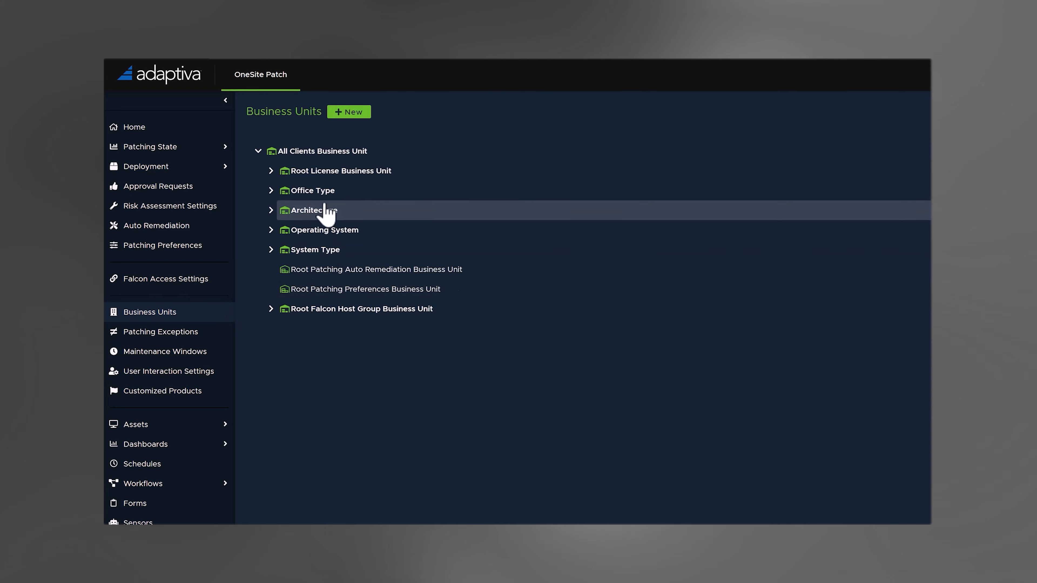
left_click(271, 250)
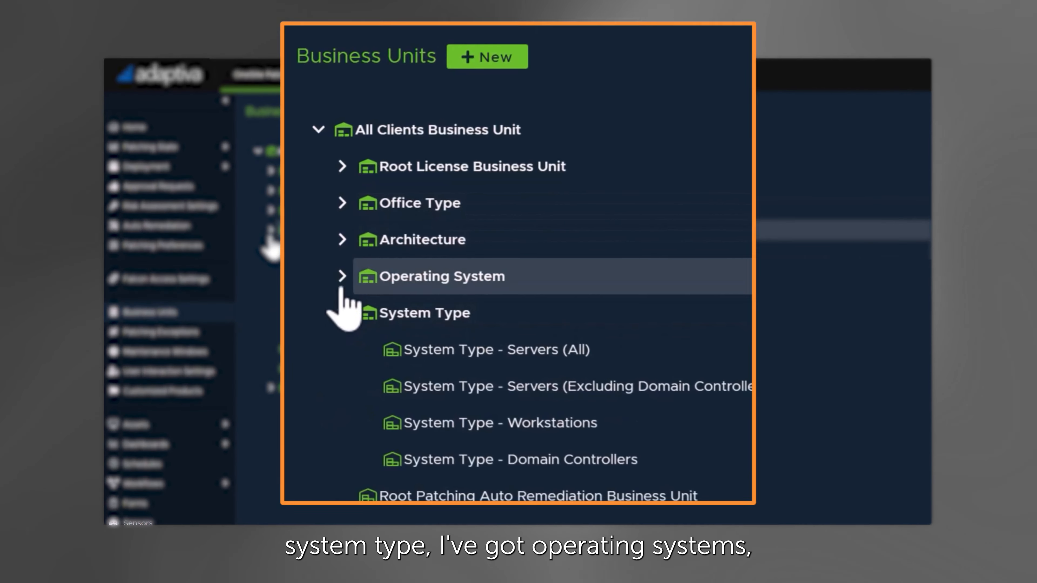
left_click(270, 231)
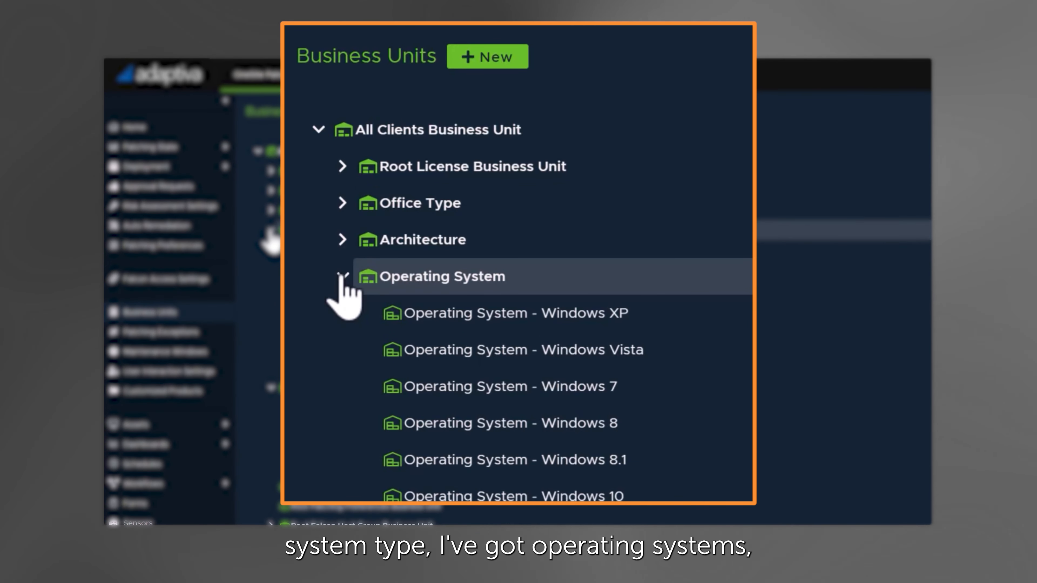
left_click(271, 211)
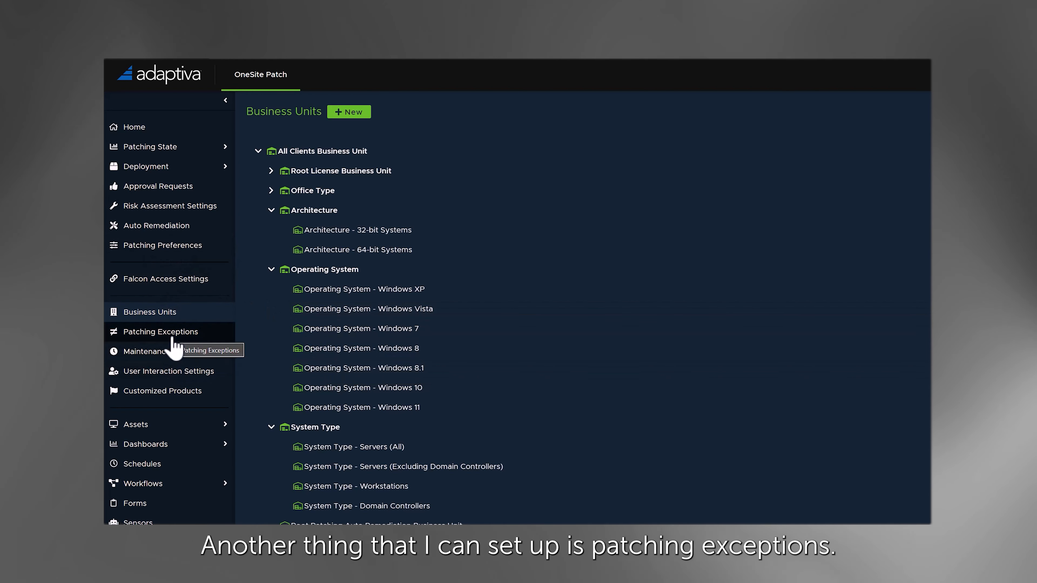
- In a new patching exception, expand the Rollback and Uninstall overrides and switch the override strategy to Select Last Allowed Versions
left_click(175, 347)
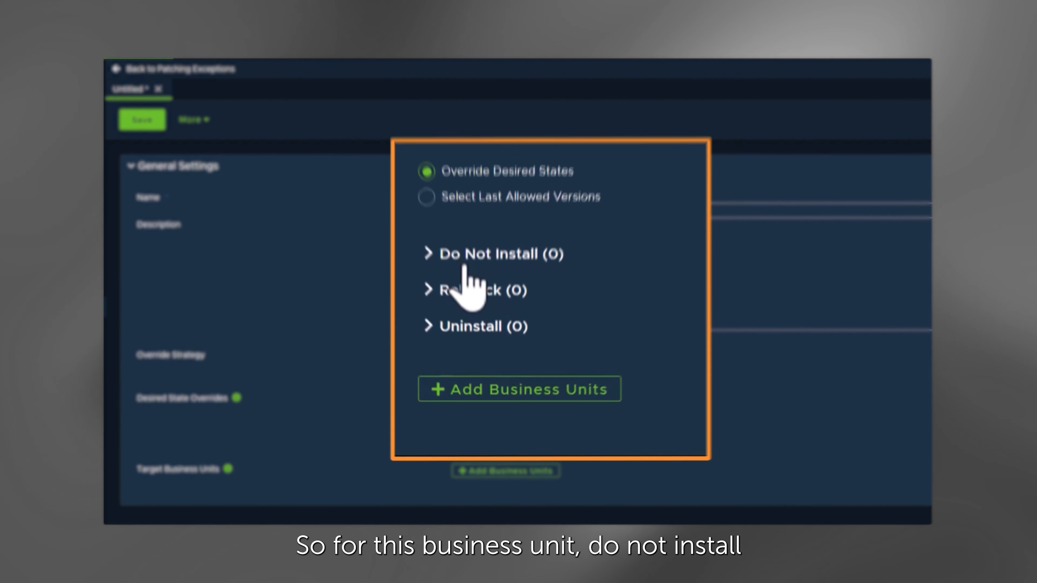
left_click(463, 281)
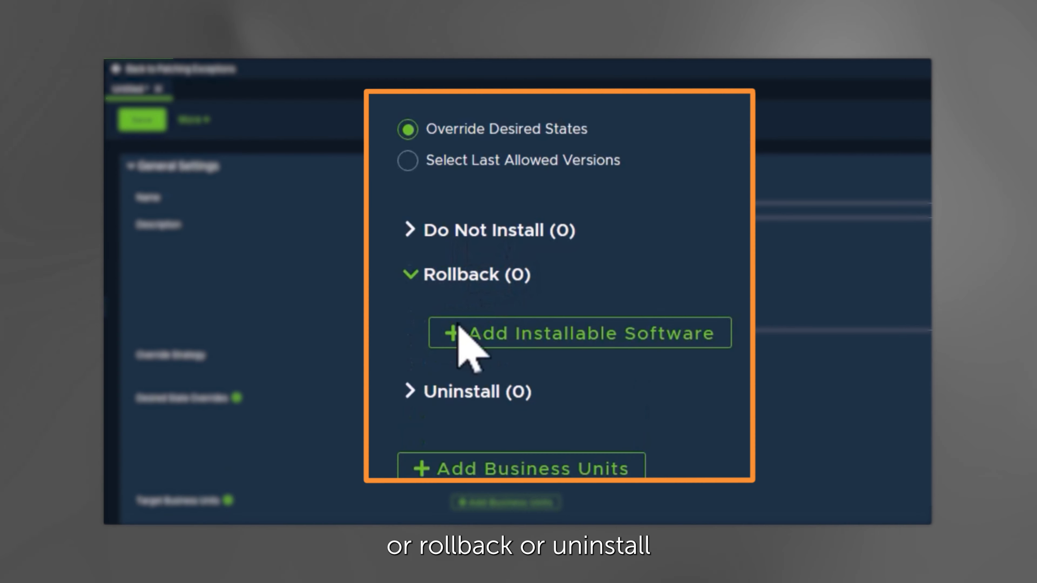
left_click(455, 392)
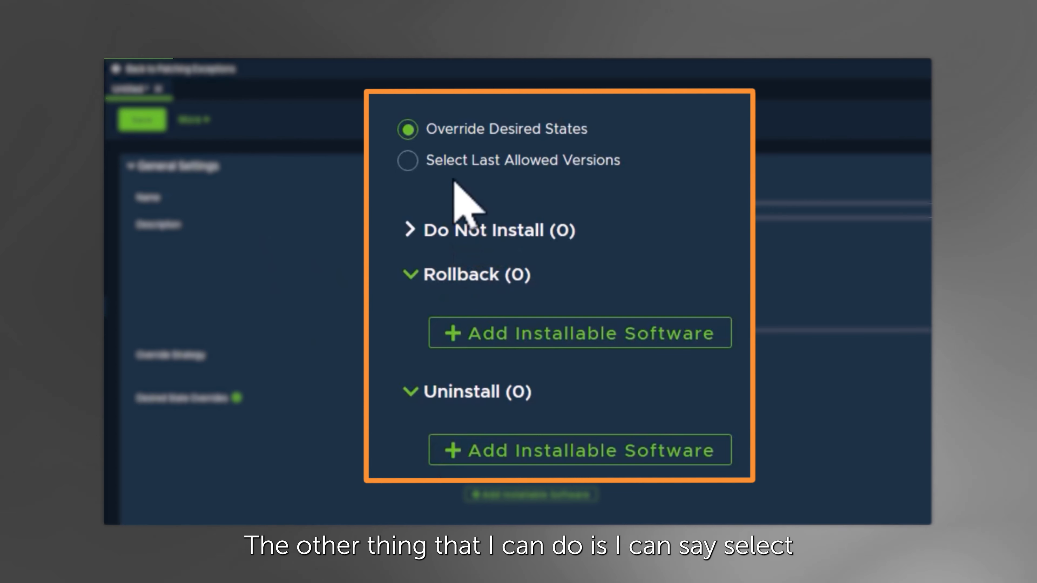
left_click(427, 167)
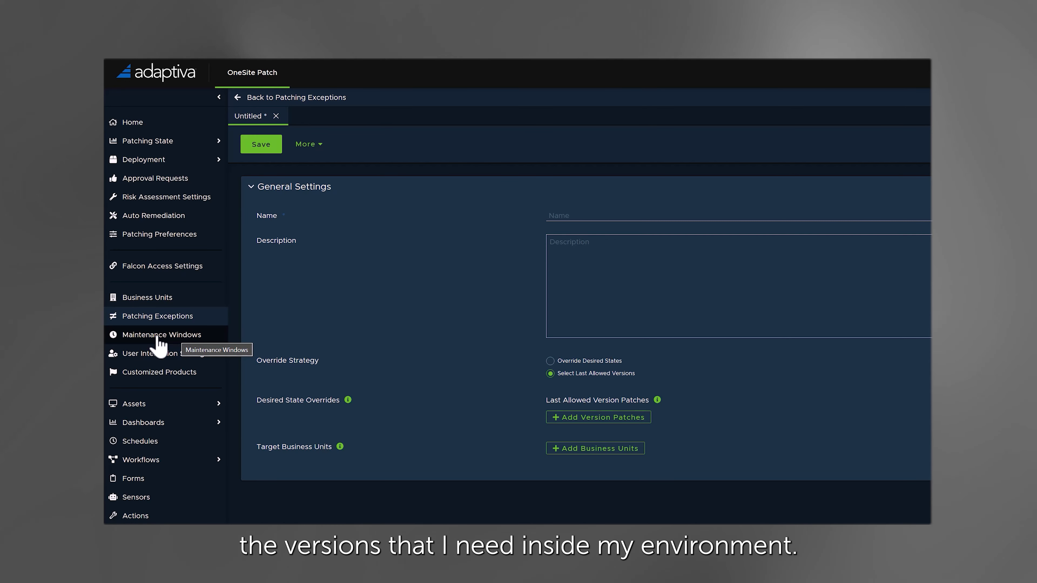
- View the maintenance windows and the Deployment and Reboot Notifications folder of the user interaction settings
left_click(159, 335)
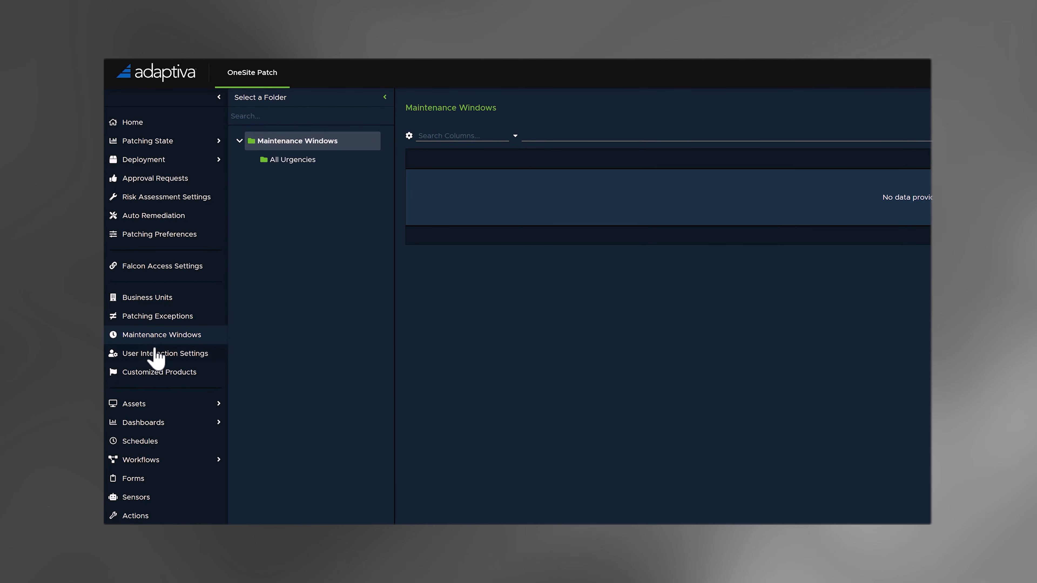
left_click(156, 357)
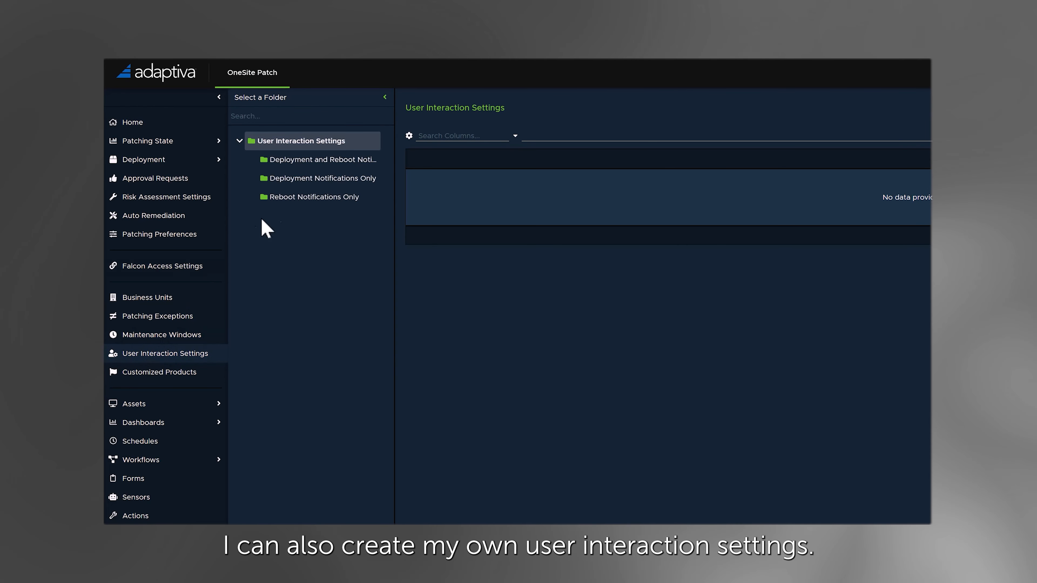
left_click(304, 161)
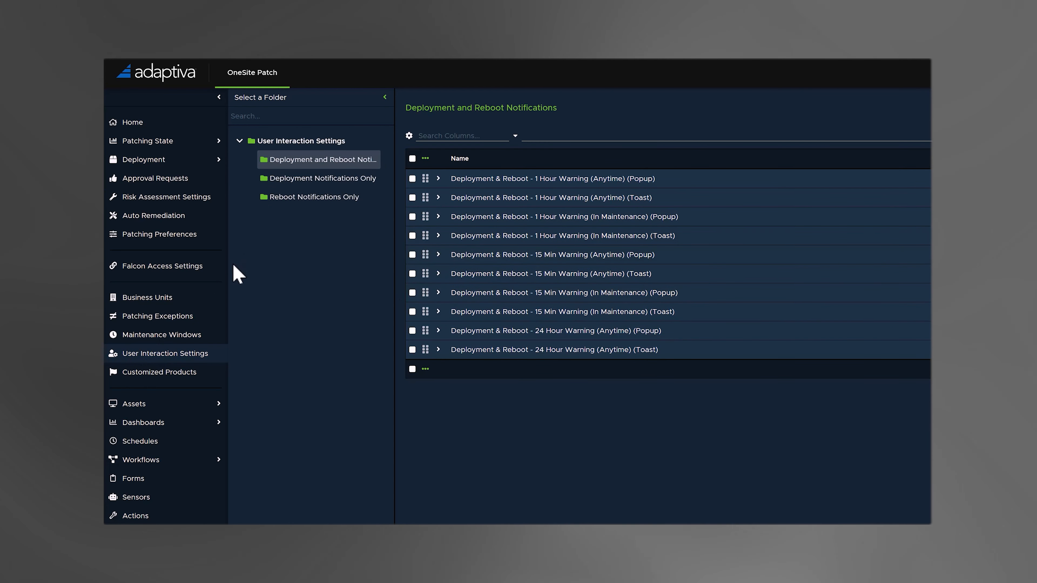
- Start a new customized product and set its deployment wave to Single Wave - All Clients
left_click(151, 377)
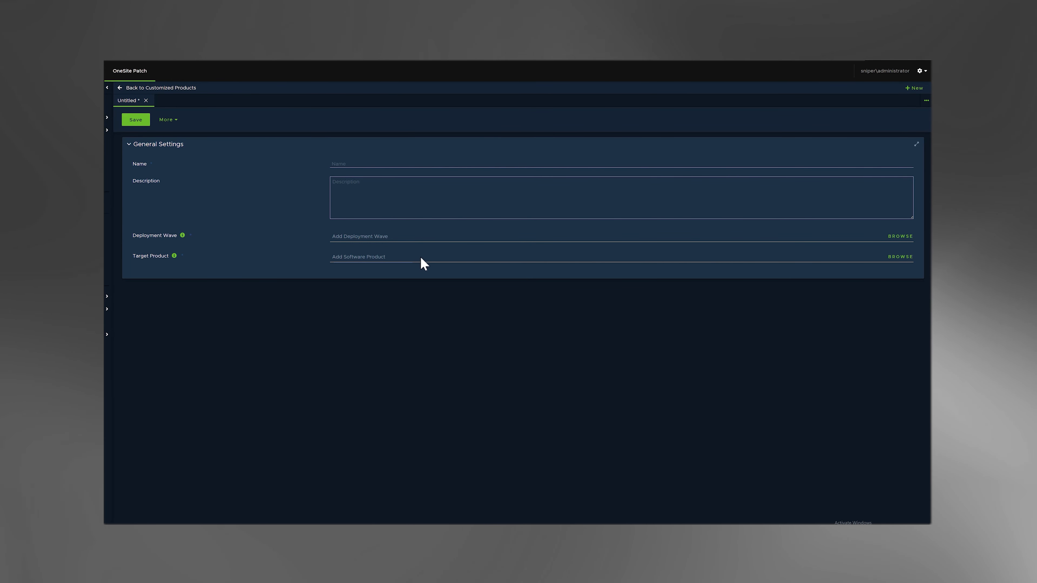
left_click(893, 239)
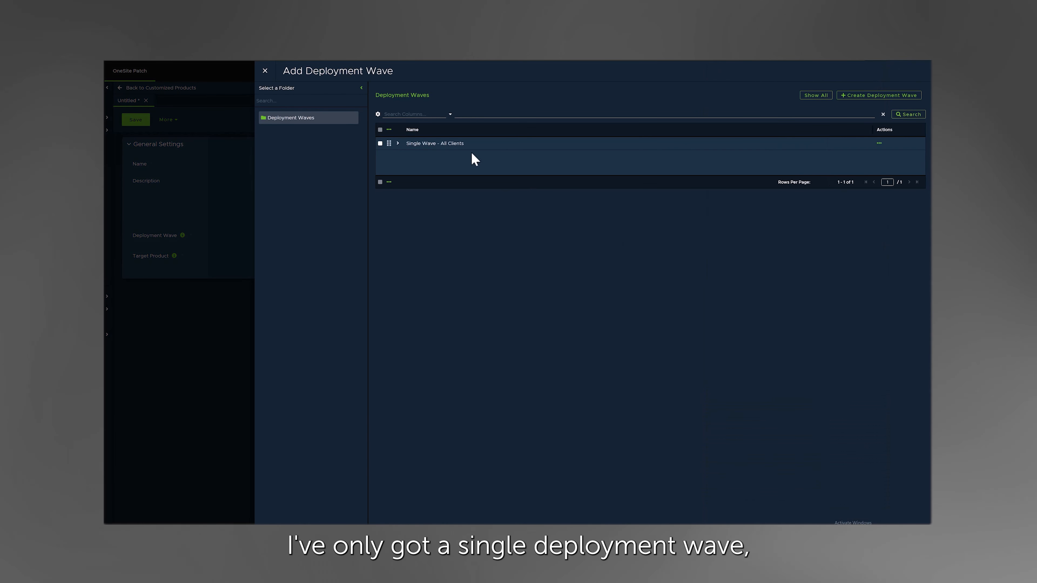
left_click(380, 143)
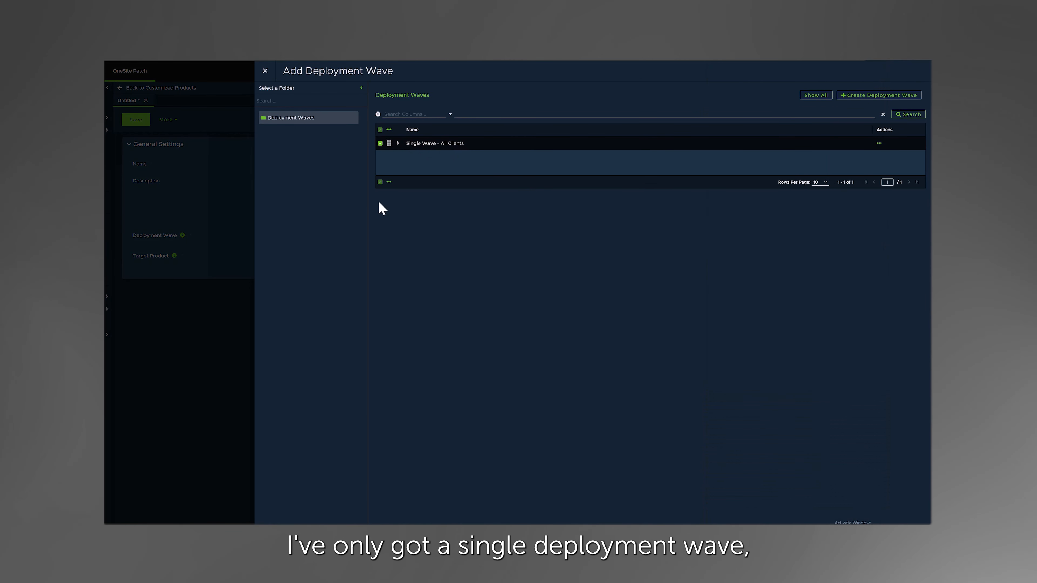
left_click(282, 524)
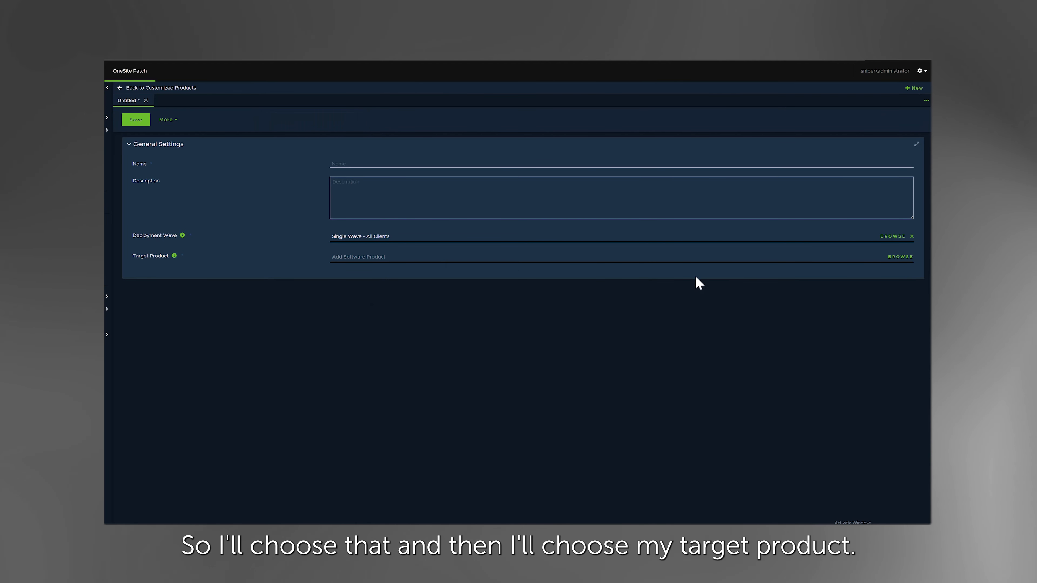
left_click(898, 256)
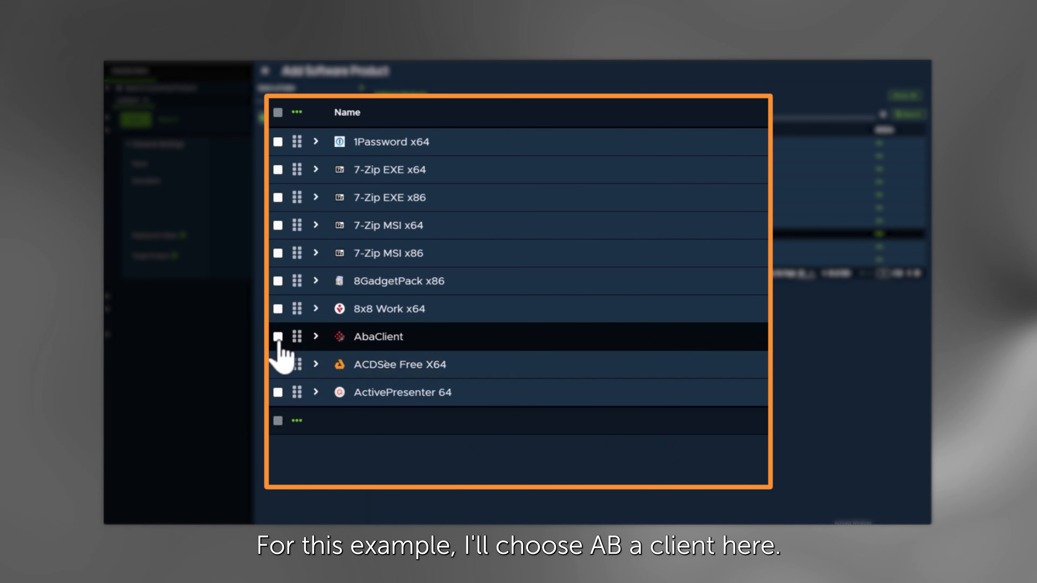
left_click(278, 336)
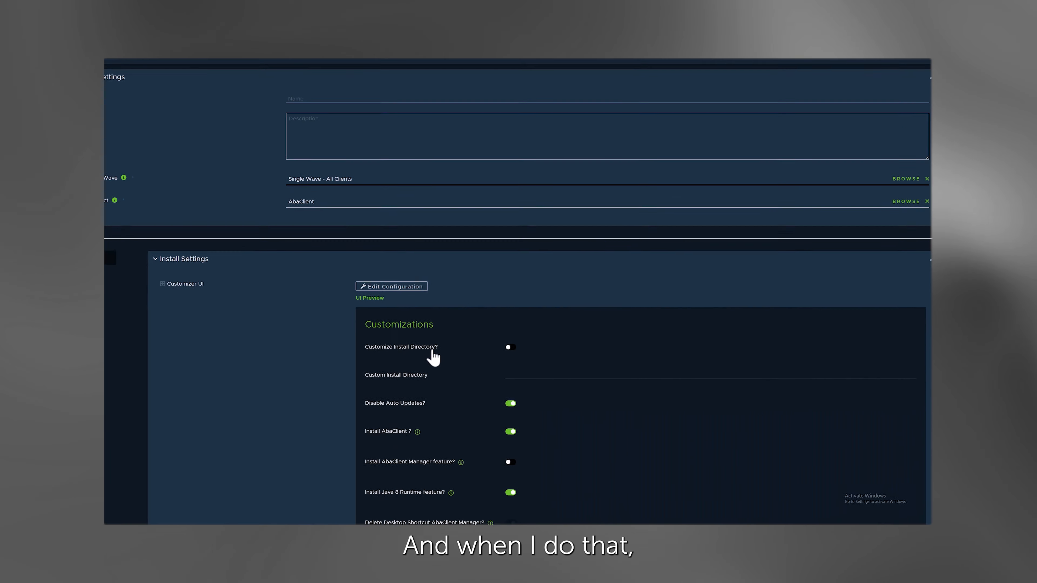
scroll(469, 357, "down", 1)
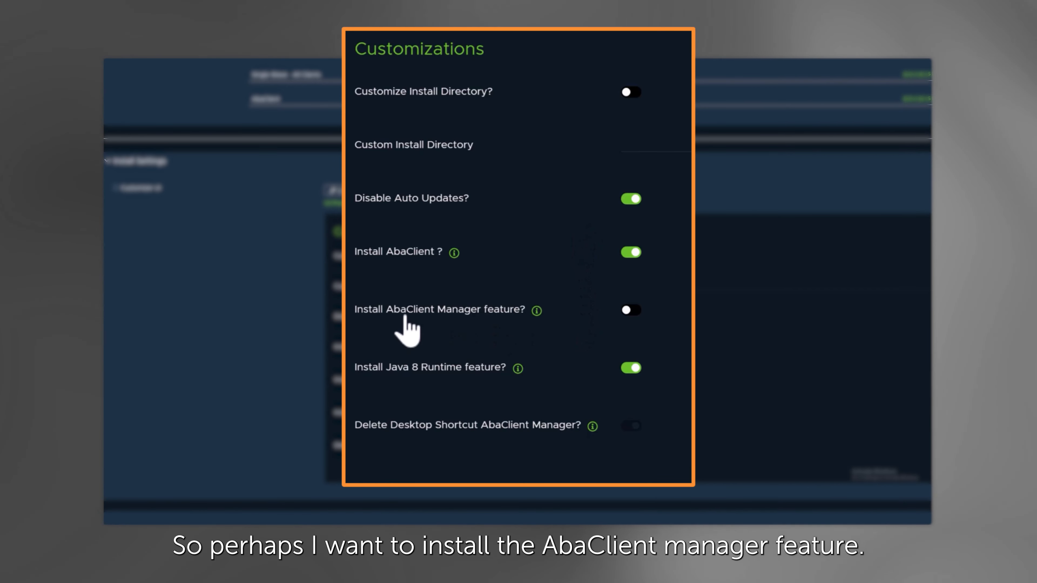
left_click(634, 312)
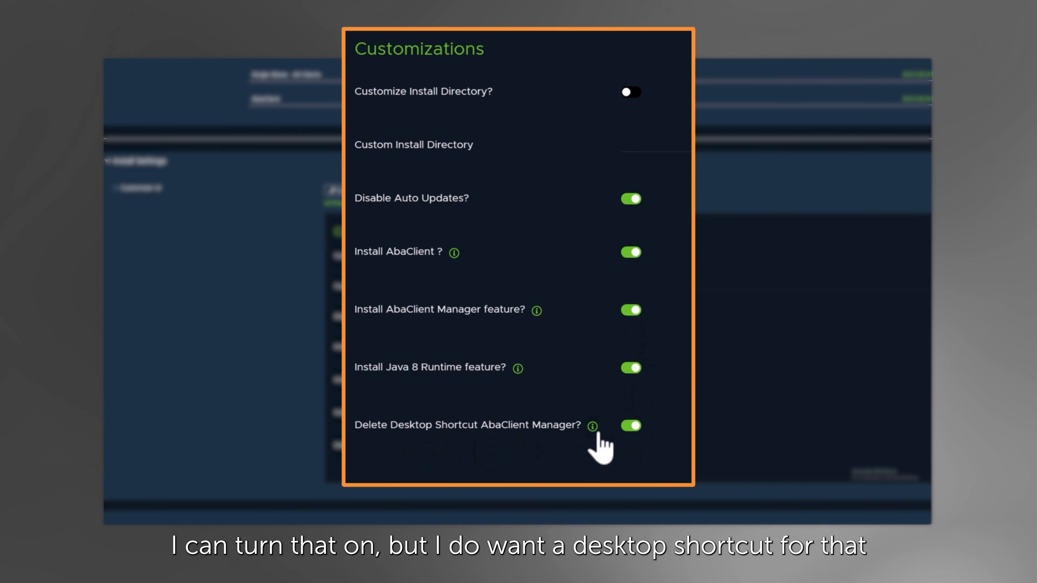
left_click(628, 426)
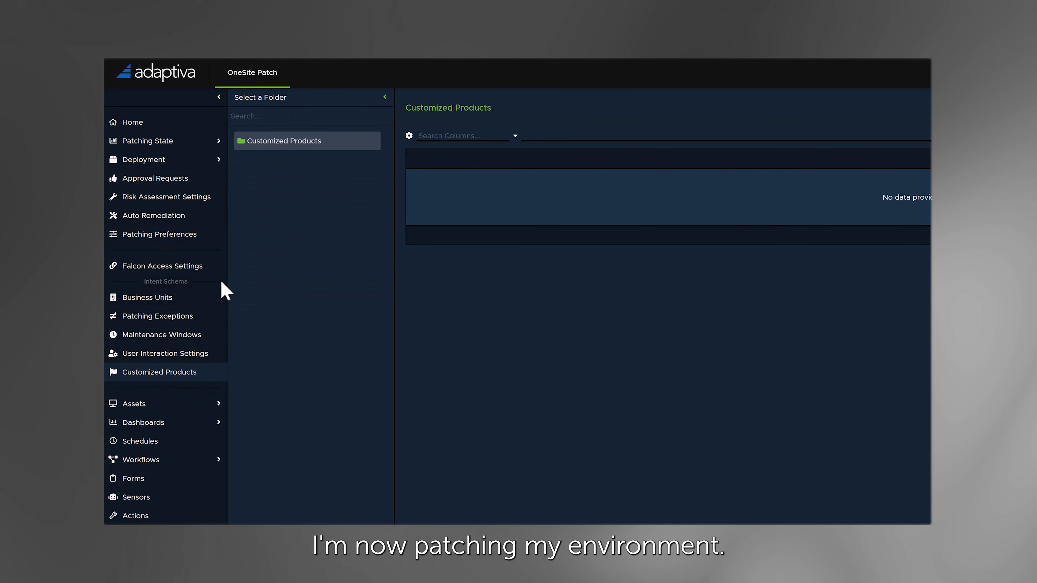
- Review the product metrics, compliance rates, risk contribution and product status in the patching state of products
left_click(153, 143)
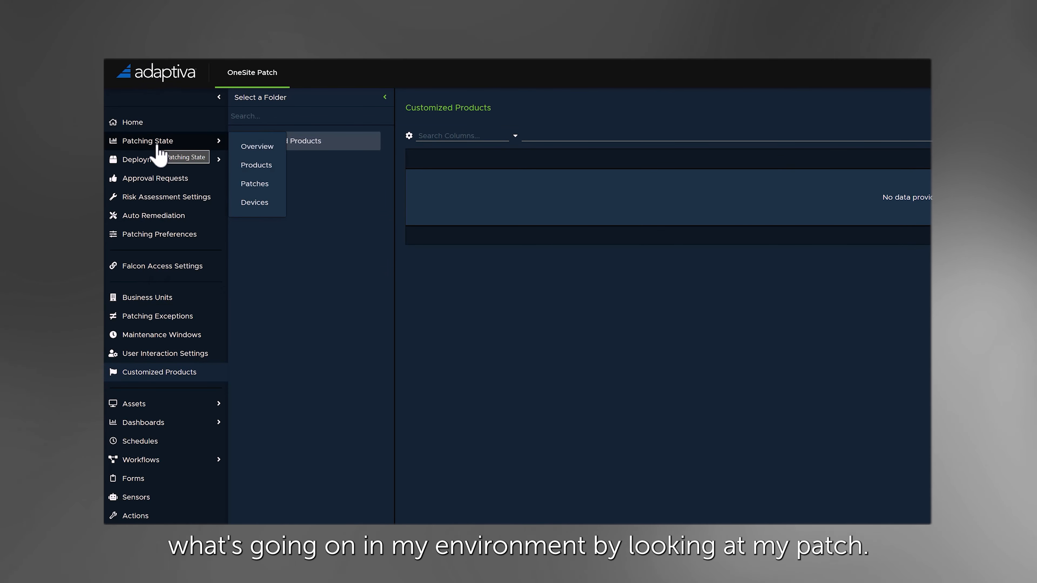
left_click(254, 168)
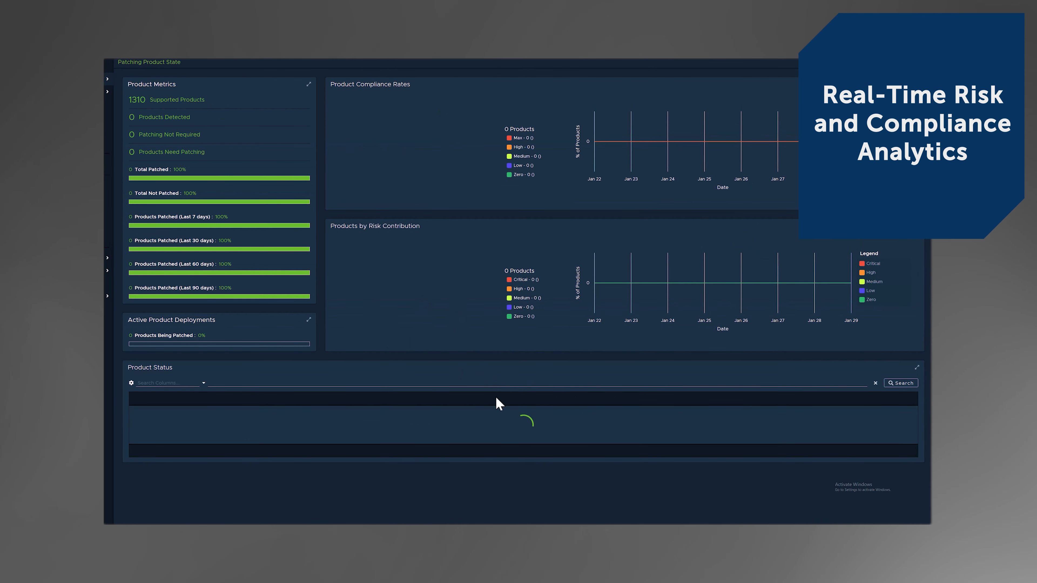
scroll(523, 411, "down", 1)
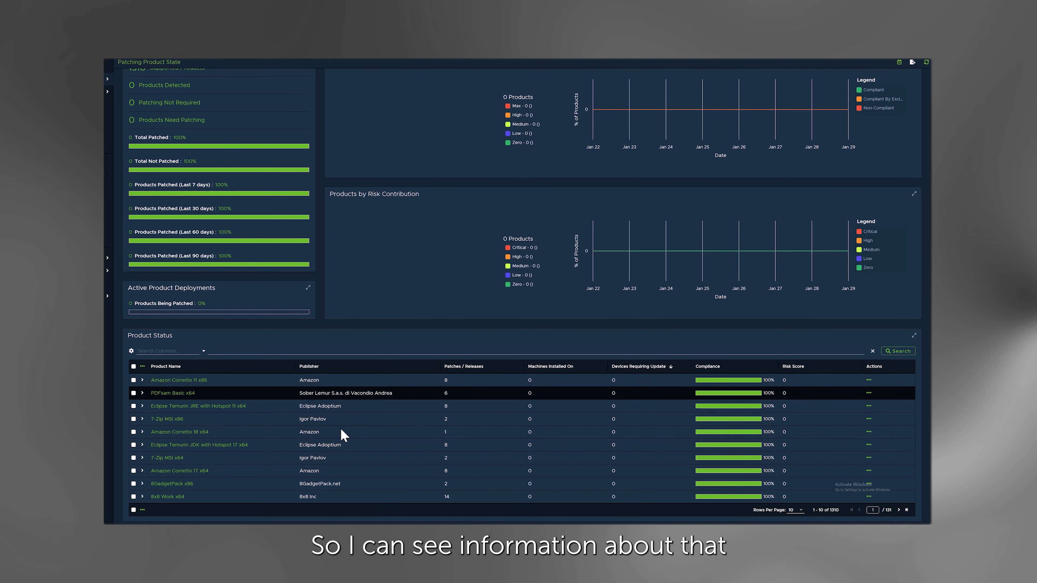
scroll(456, 289, "up", 1)
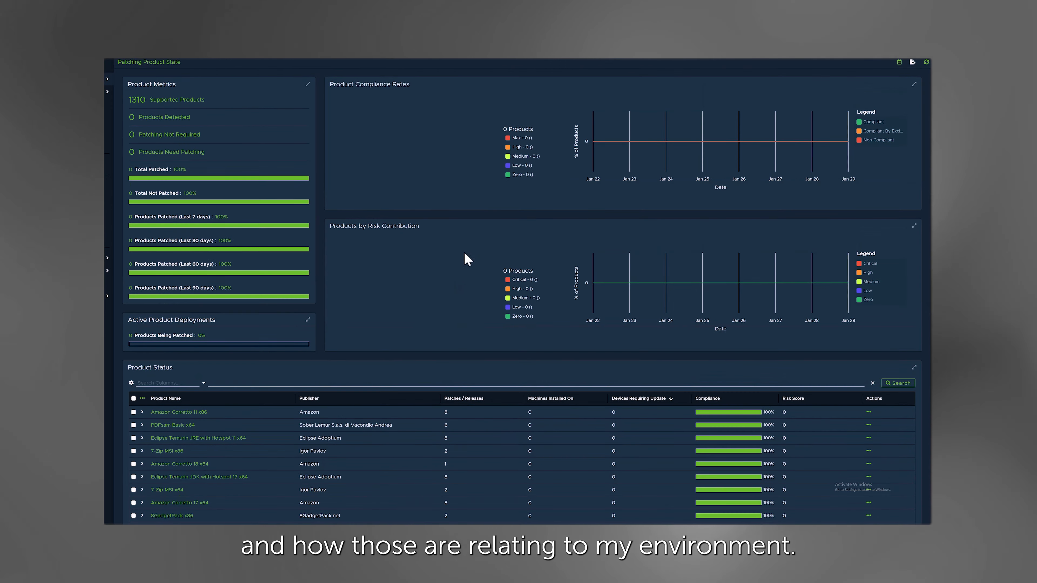
scroll(203, 69, "up", 1)
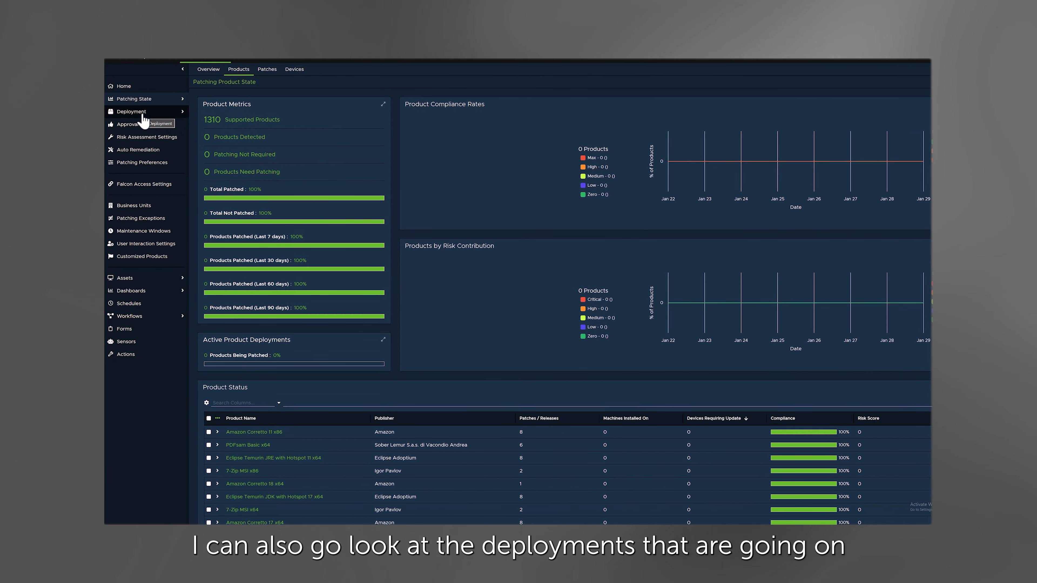
- Examine the running patching, rollout and deployment cycles, and the history of the rollout and patching cycles
left_click(143, 118)
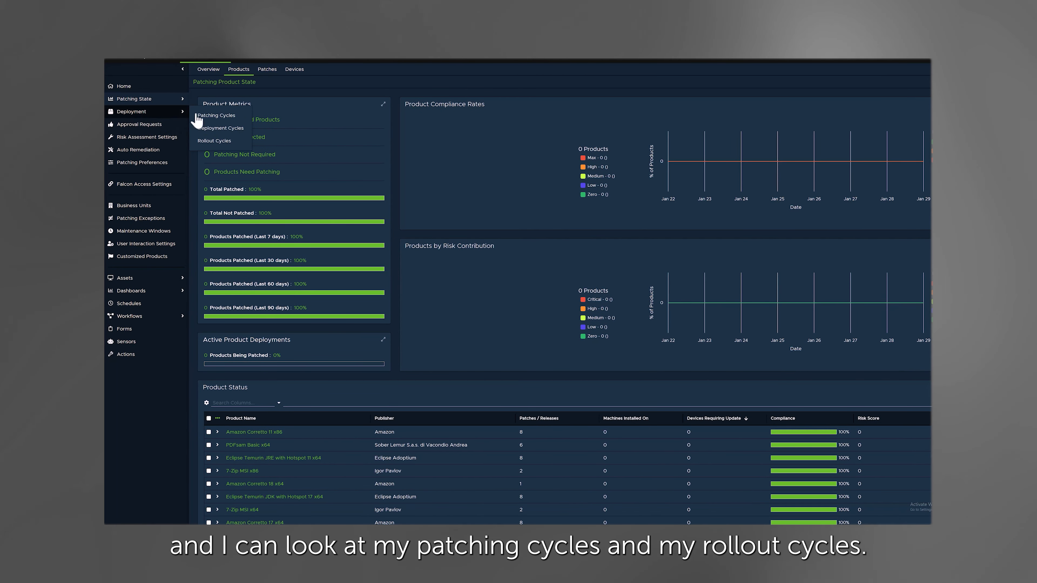
left_click(223, 116)
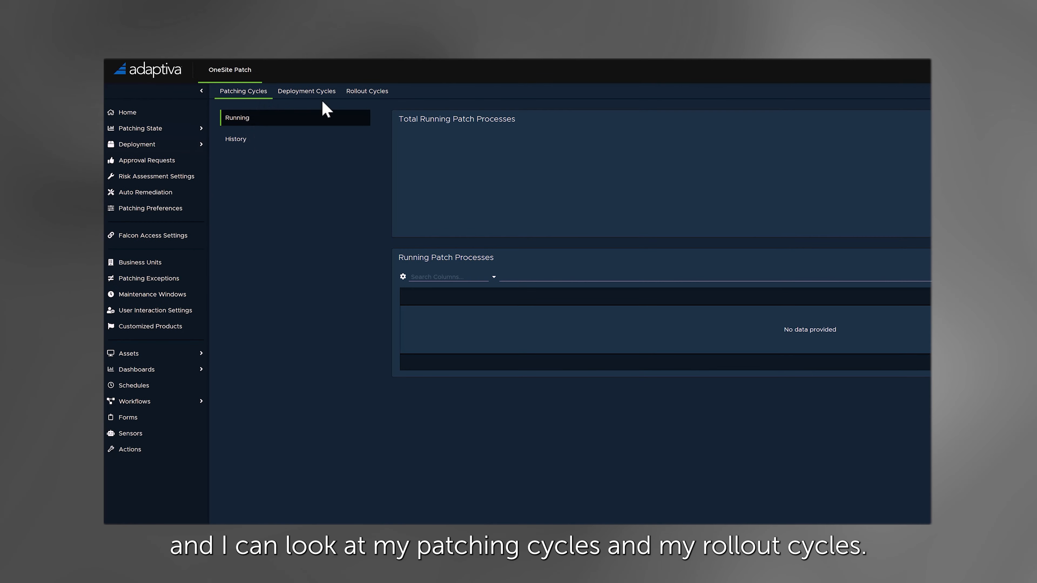
left_click(367, 94)
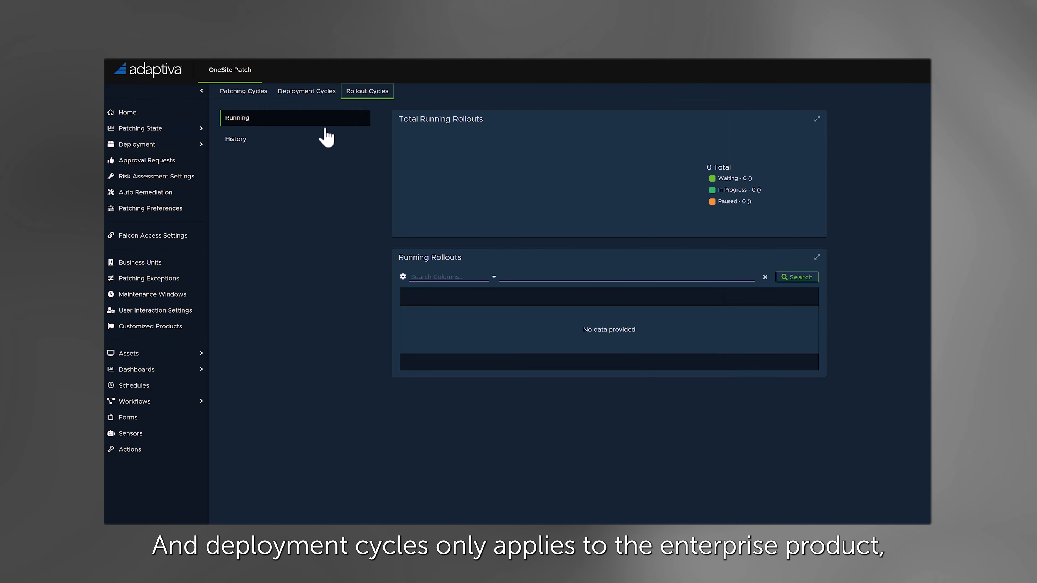
left_click(314, 96)
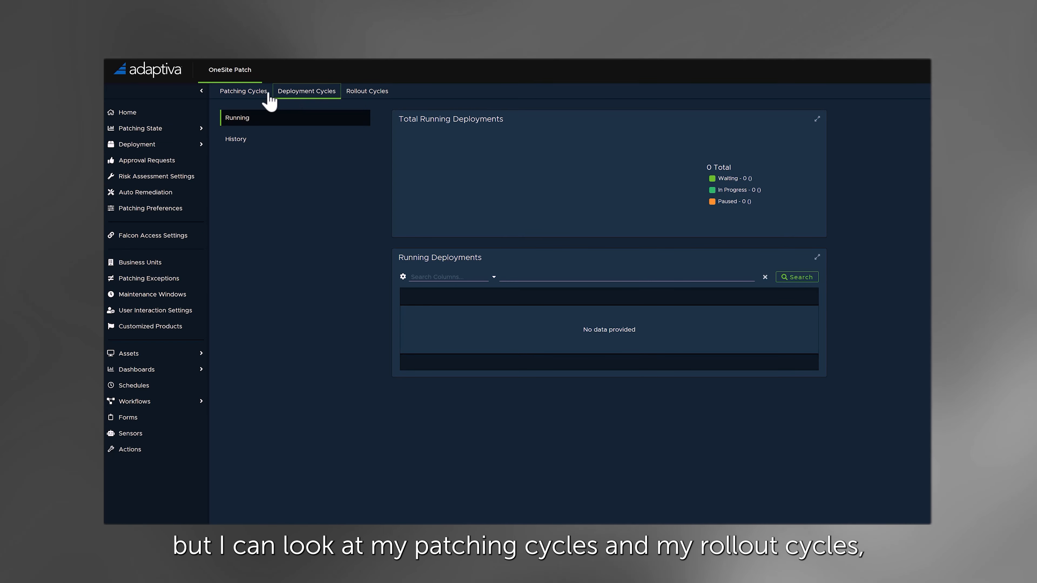
left_click(247, 93)
left_click(357, 96)
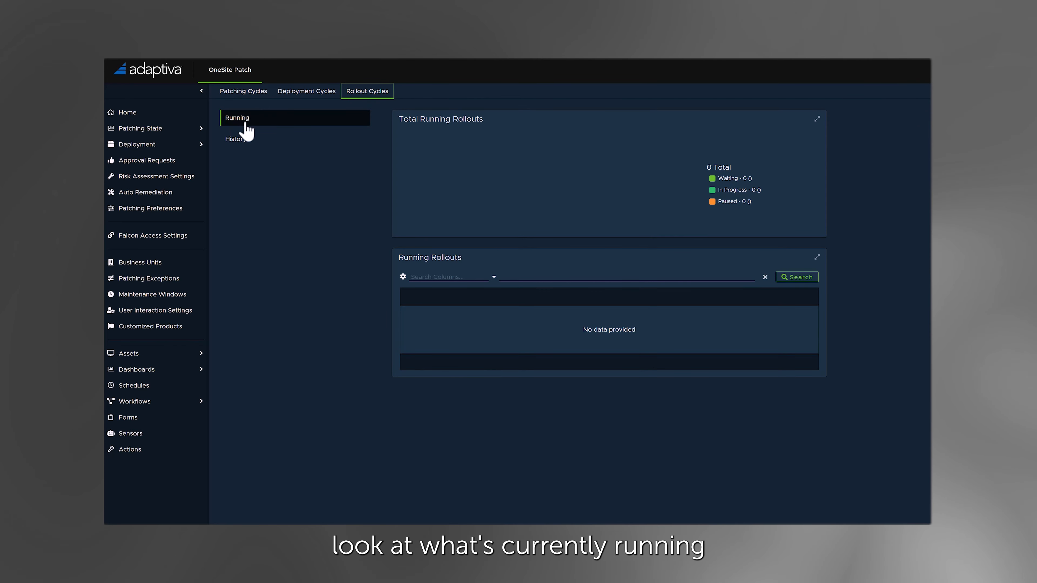
left_click(237, 143)
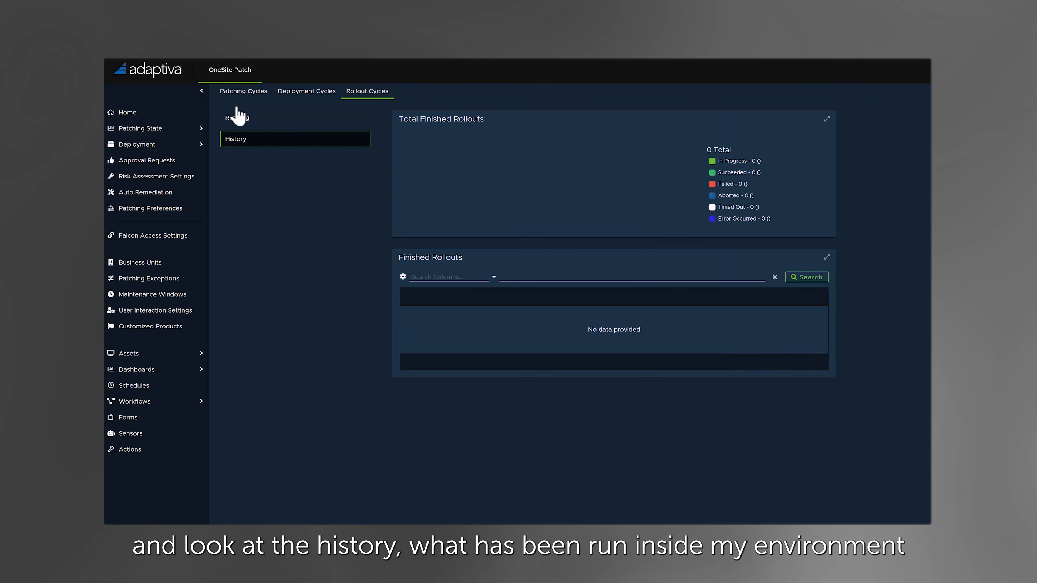
left_click(238, 96)
left_click(237, 140)
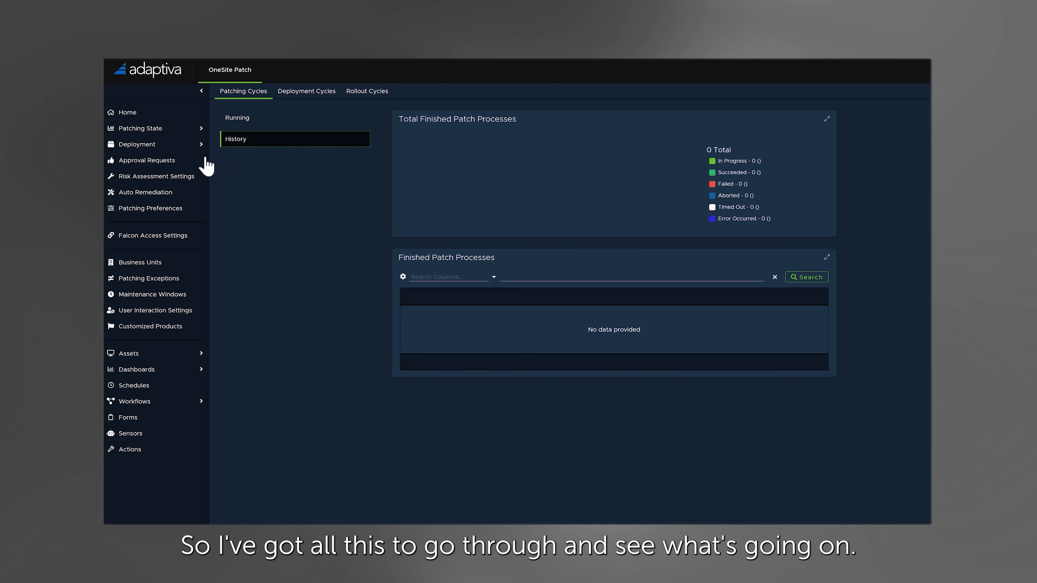
- View the list of all approval requests
left_click(146, 169)
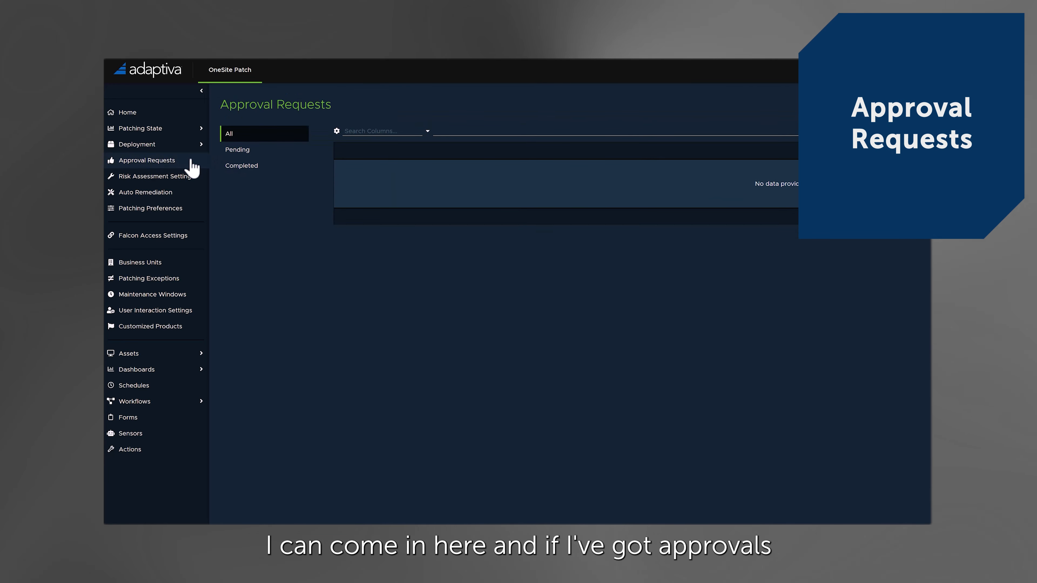